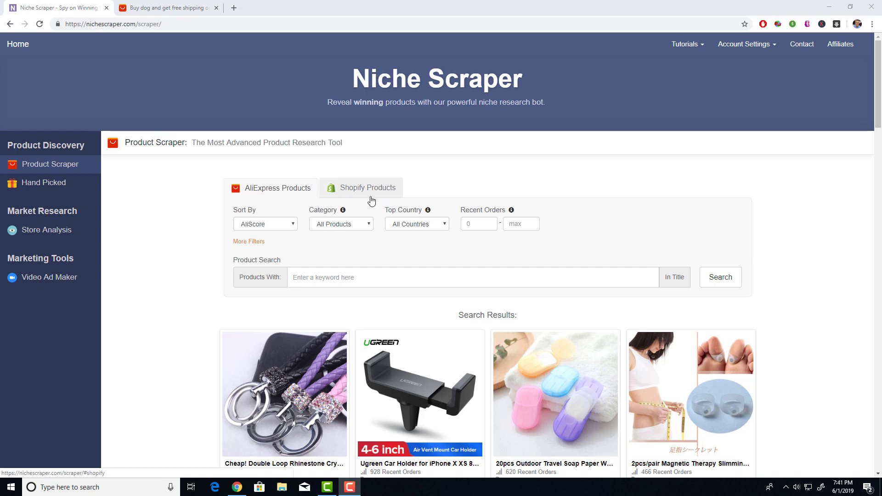
- View the AliExpress dog search results, and switch back to Niche Scraper to show its additional product filters
click(795, 251)
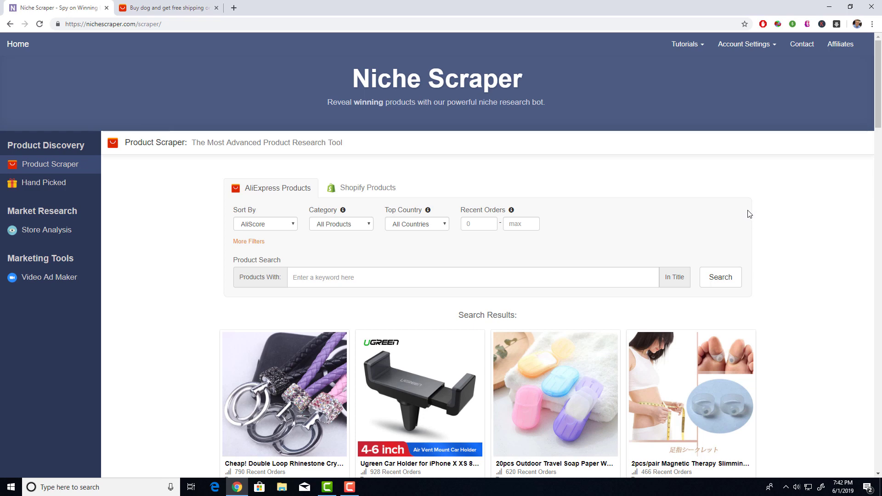
click(153, 10)
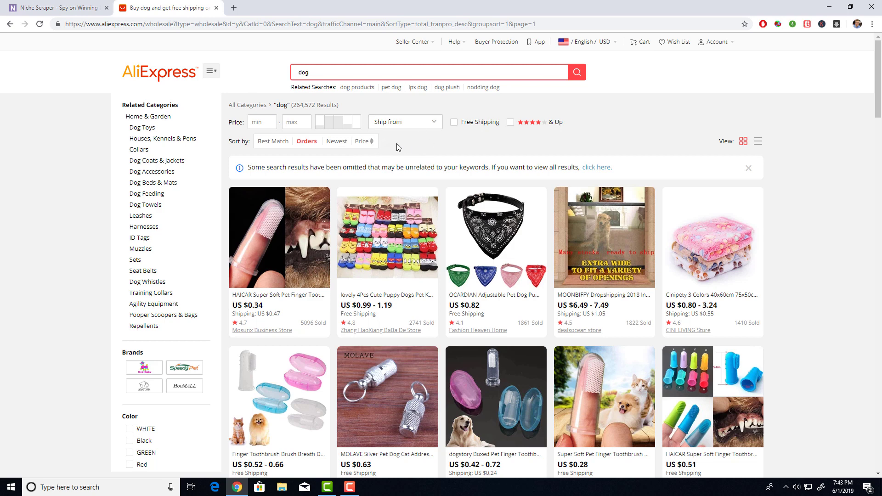
click(55, 6)
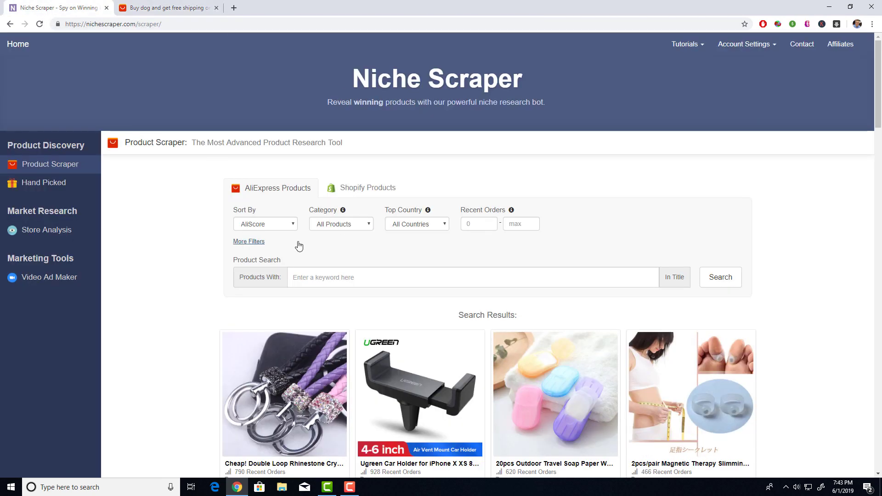
click(266, 243)
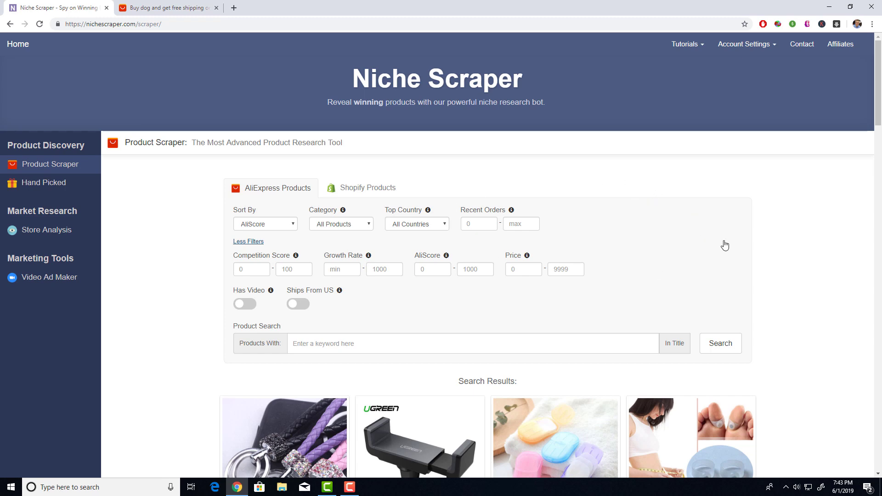
- Examine the AliScore, growth, competition, top country and recent orders of the Double Loop Rhinestone keychain in the search results
scroll(671, 230, down, 6)
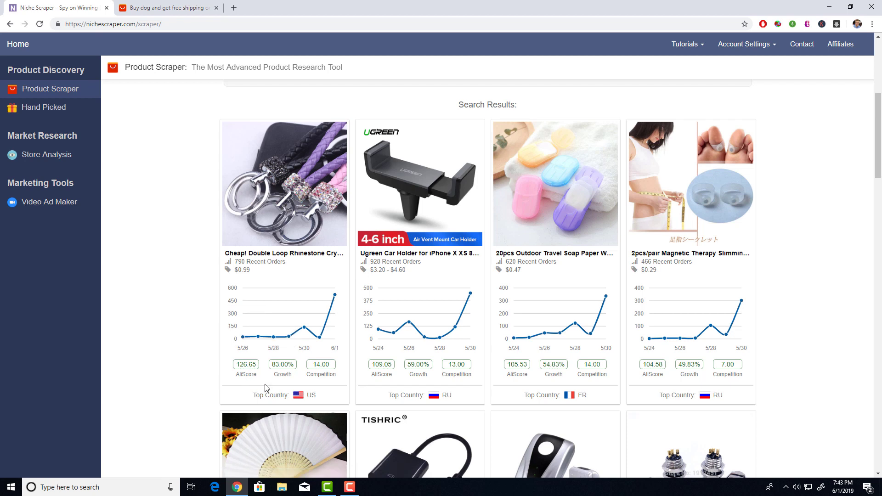
mouse_move(280, 377)
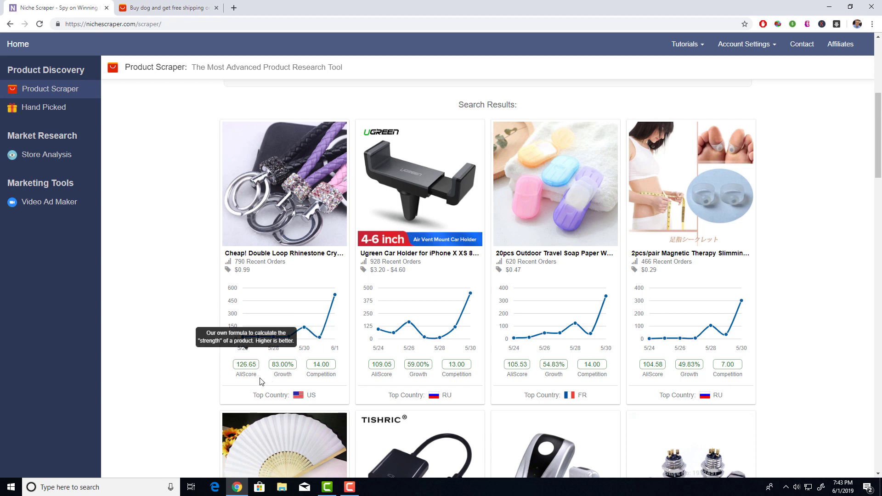
mouse_move(336, 378)
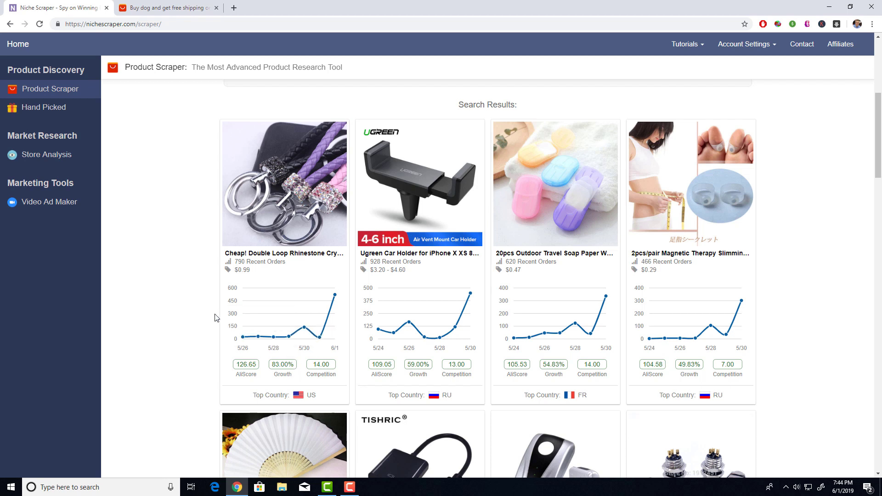
mouse_move(227, 333)
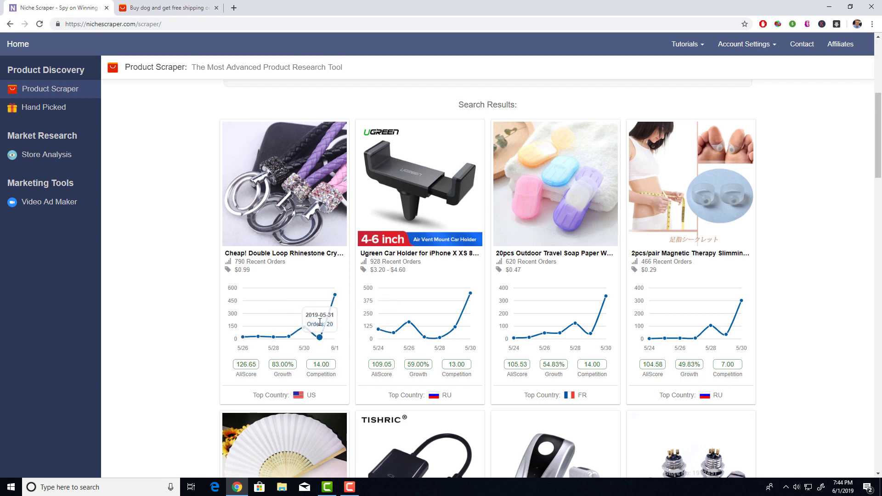
mouse_move(347, 306)
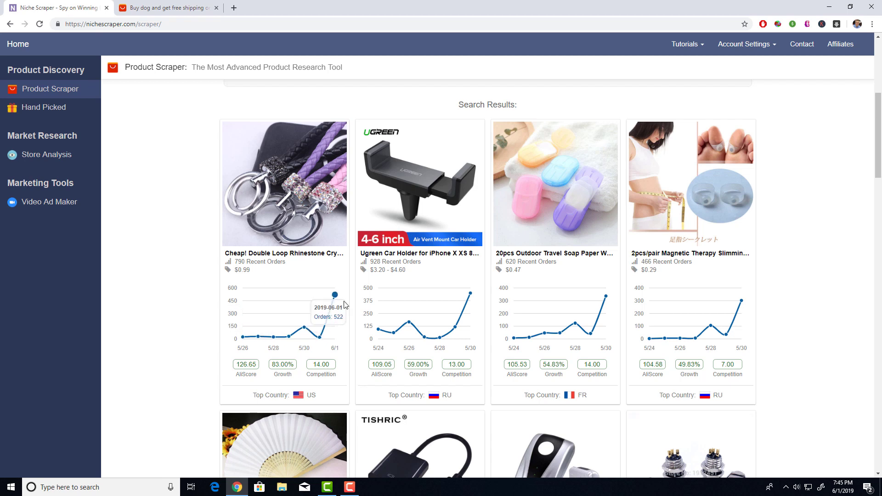
mouse_move(334, 392)
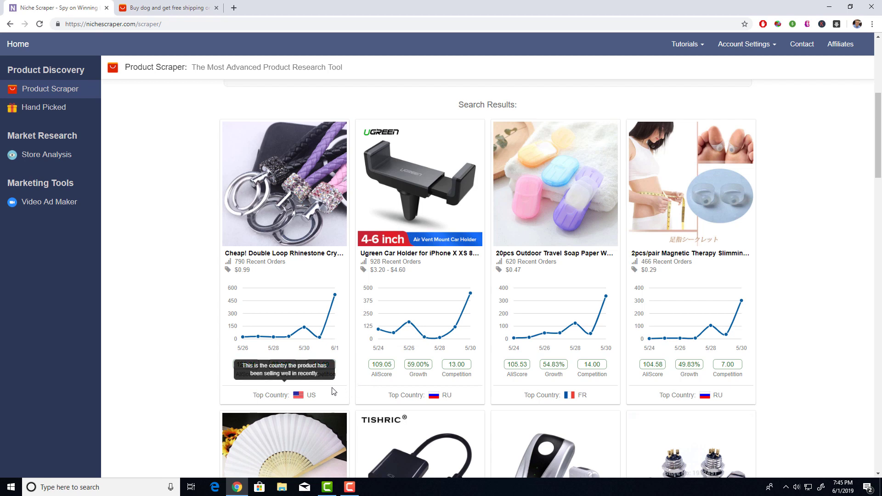
mouse_move(236, 375)
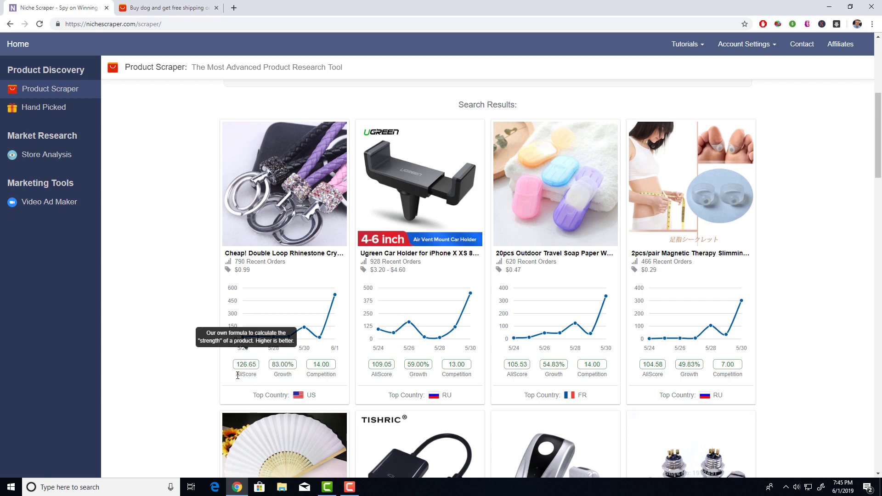
mouse_move(361, 343)
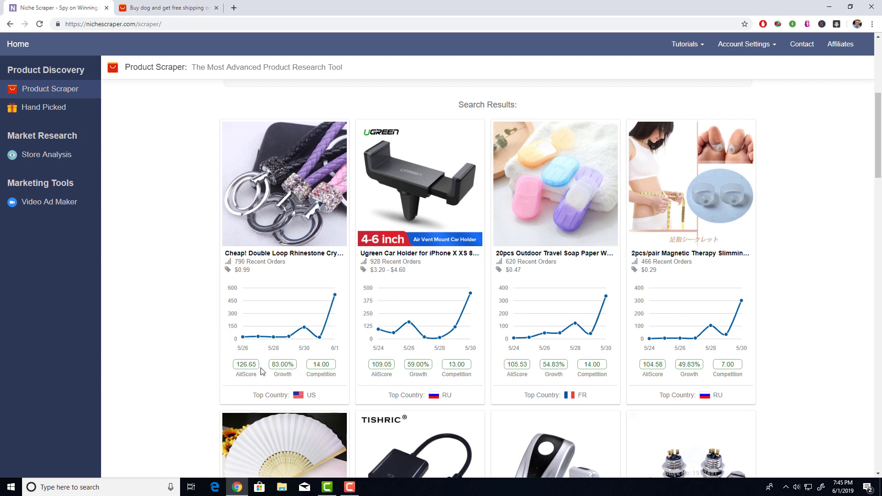
mouse_move(269, 372)
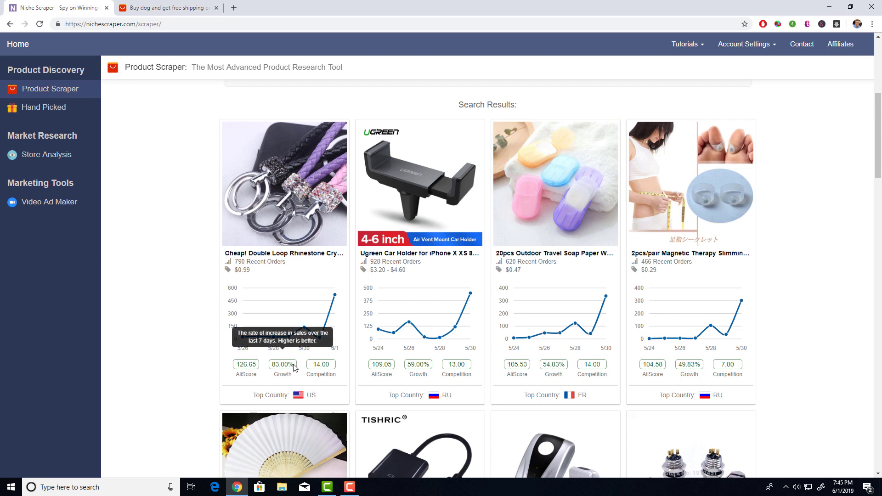
mouse_move(314, 364)
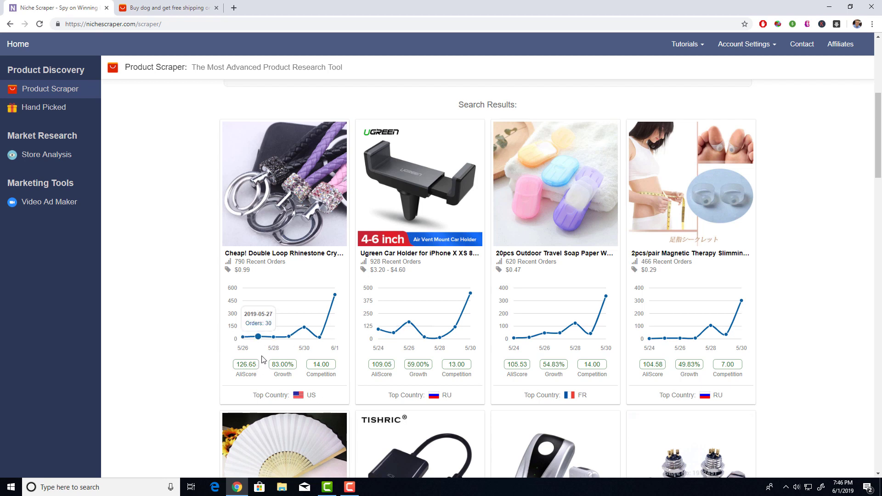
- Examine the keychain's daily order graph point by point from 5/26 to 6/1
mouse_move(226, 344)
mouse_move(302, 327)
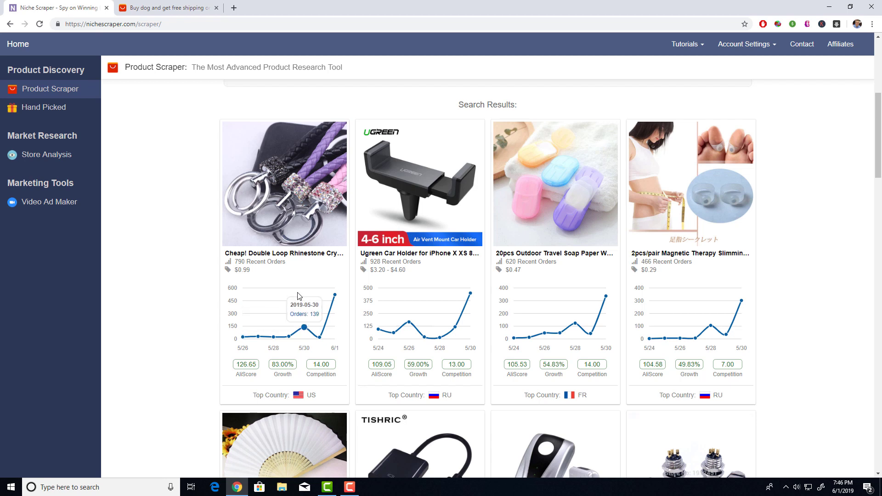
mouse_move(365, 307)
mouse_move(246, 306)
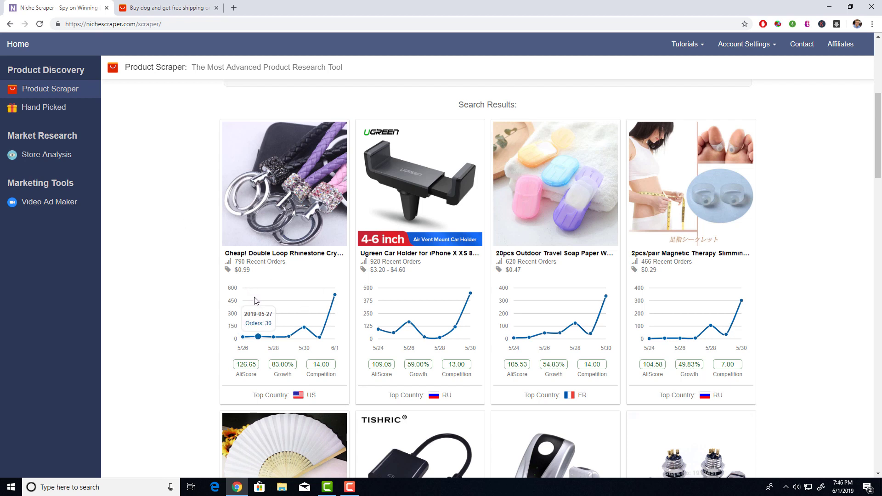
- Check the top country of the rhinestone keychain and of the Ugreen car holder
mouse_move(294, 394)
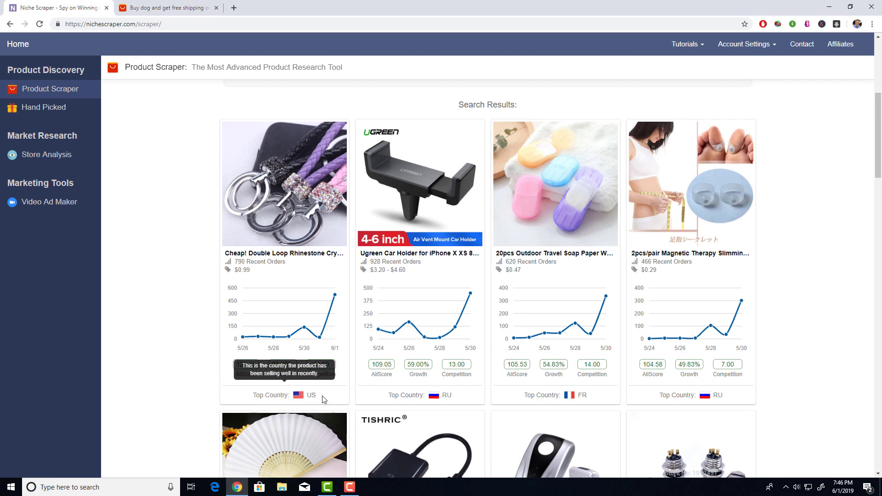
double_click(310, 394)
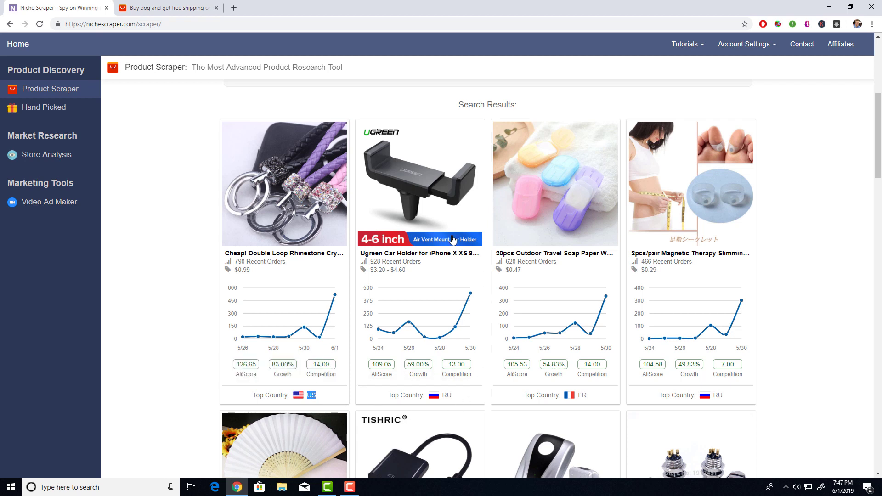
drag(461, 398, 440, 401)
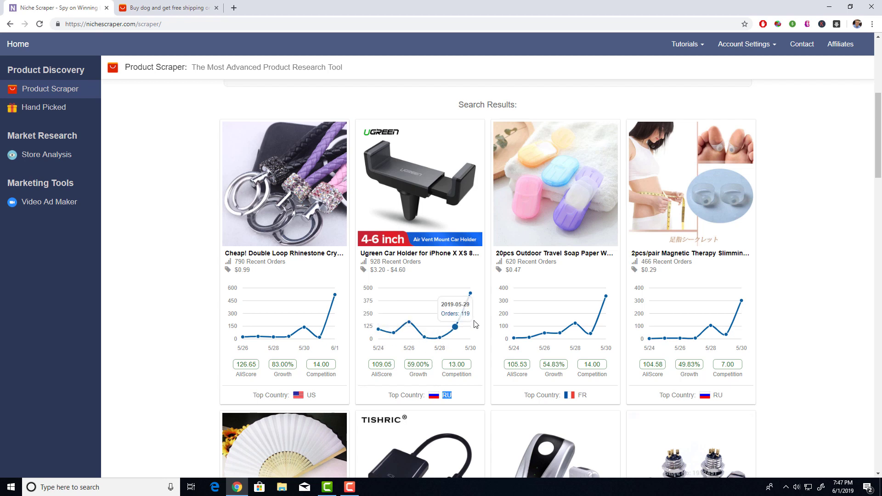
mouse_move(453, 401)
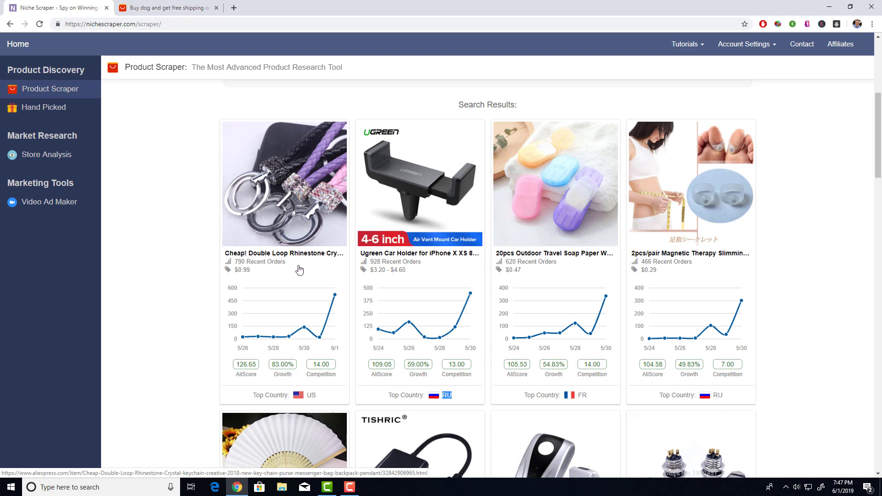
- Check the sold counts in the AliExpress dog results, and view the AliExpress listing of Niche Scraper's rhinestone keychain result
key(ctrl+Tab)
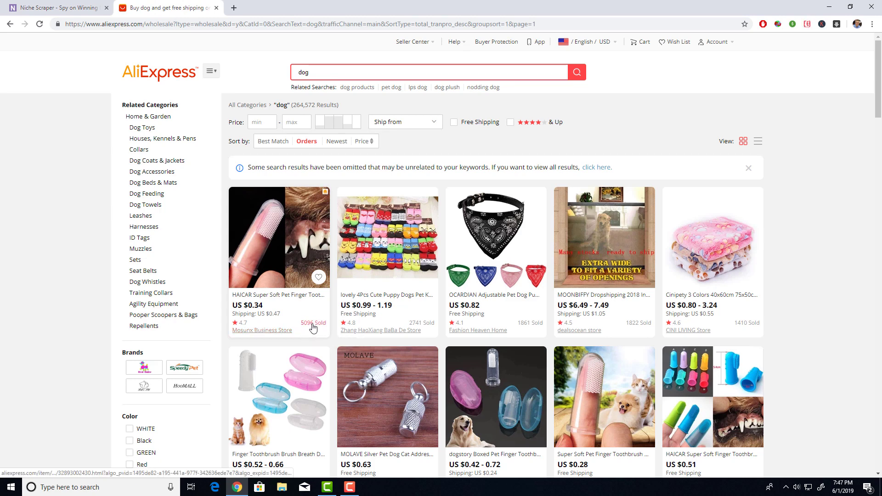
click(59, 8)
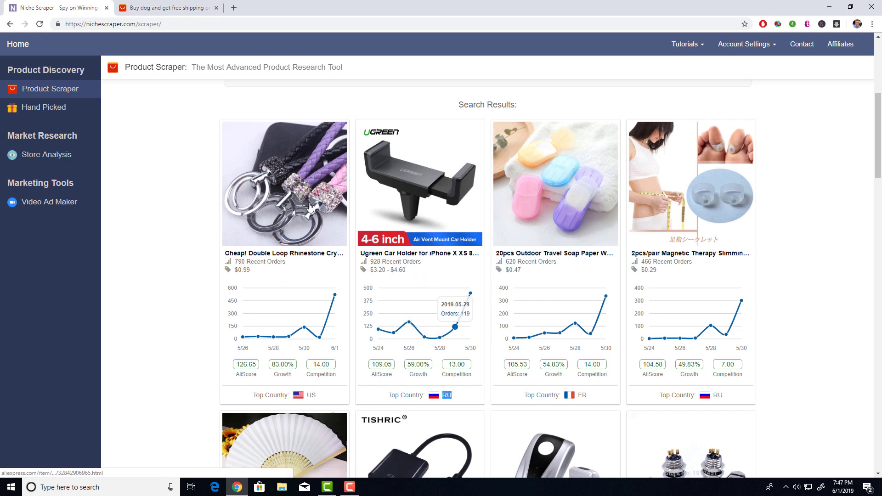
click(284, 197)
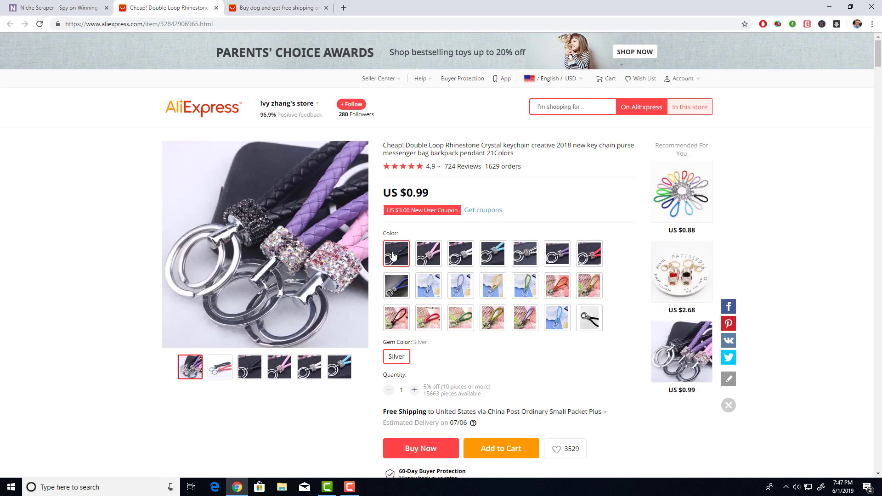
click(99, 6)
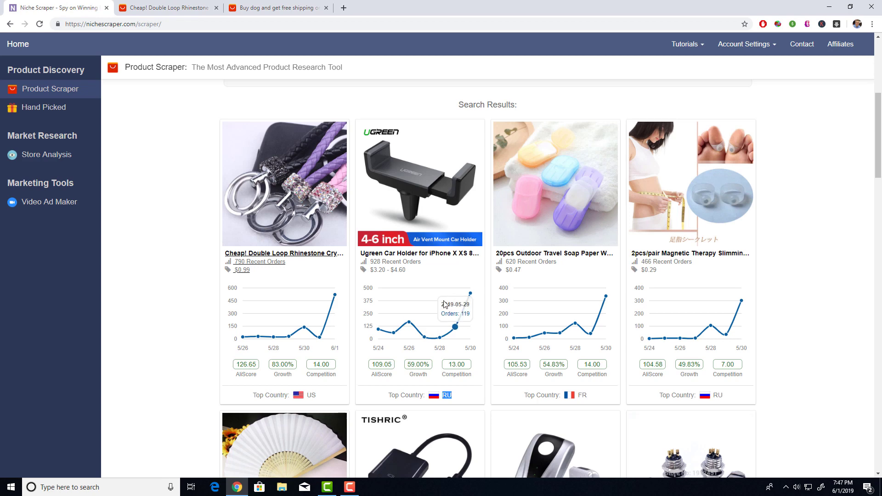
- Limit the AliExpress product results to items that ship from the US
scroll(804, 274, down, 5)
scroll(810, 282, up, 7)
scroll(811, 282, up, 4)
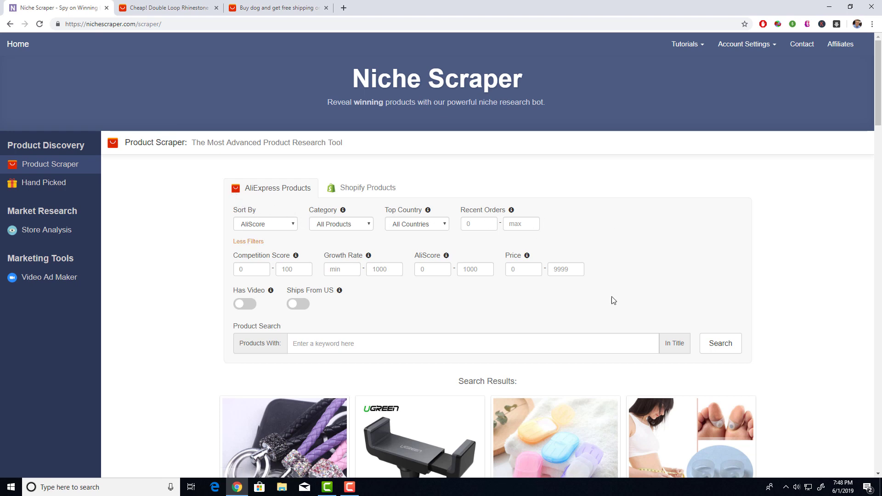
mouse_move(358, 254)
scroll(356, 290, down, 1)
mouse_move(306, 246)
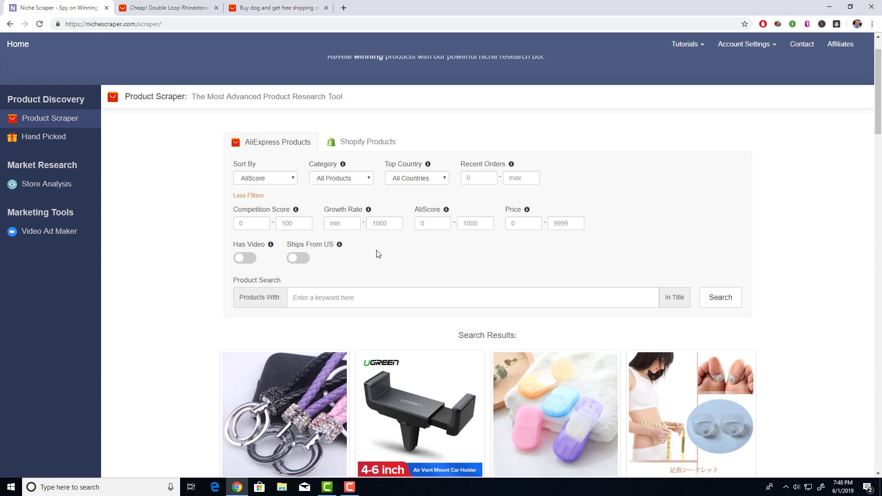
click(298, 259)
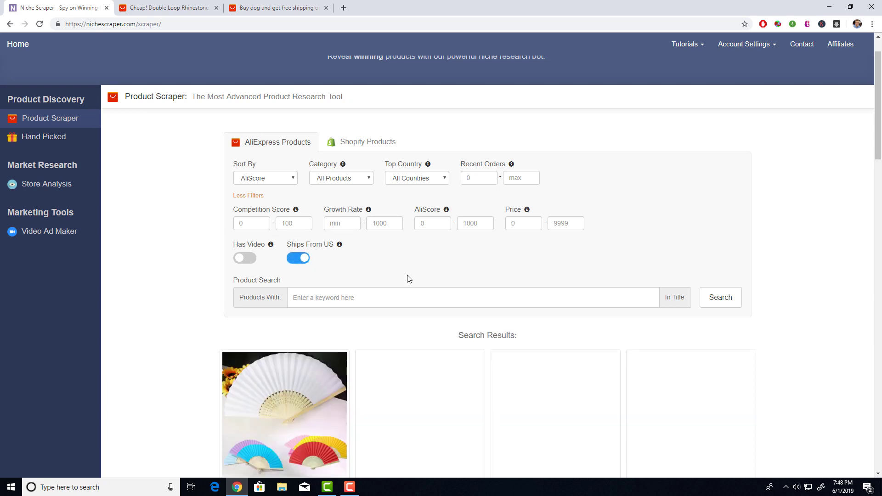
- Open the Night Vision Riflescope's AliExpress listing to check its ship-from options, and return to Niche Scraper
scroll(459, 311, down, 1)
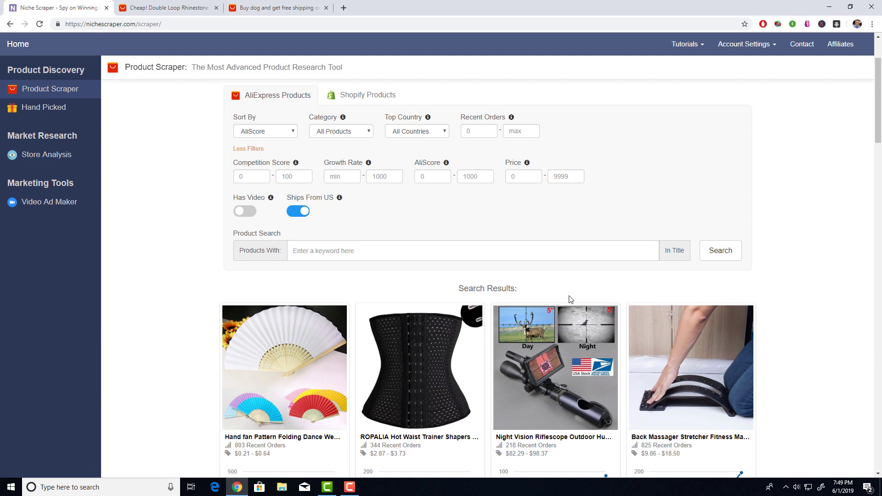
click(556, 373)
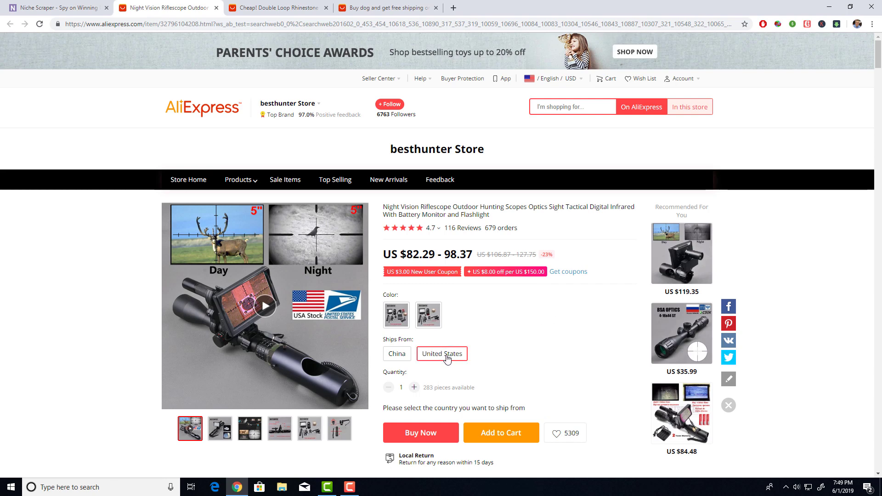
click(59, 8)
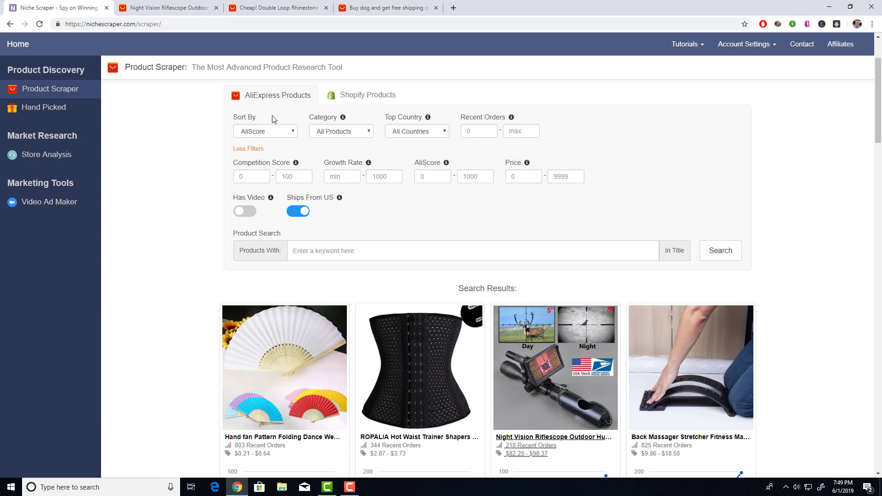
- Limit the results further to products that have a video
mouse_move(248, 199)
click(245, 211)
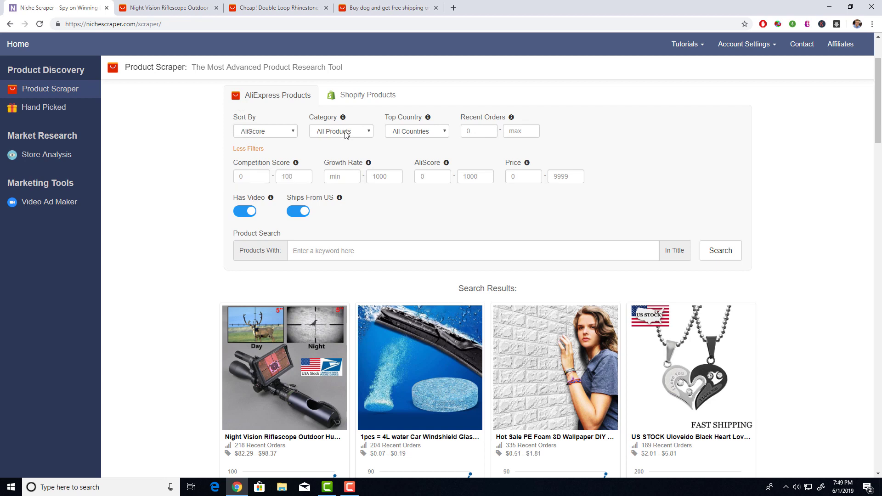
scroll(331, 221, down, 2)
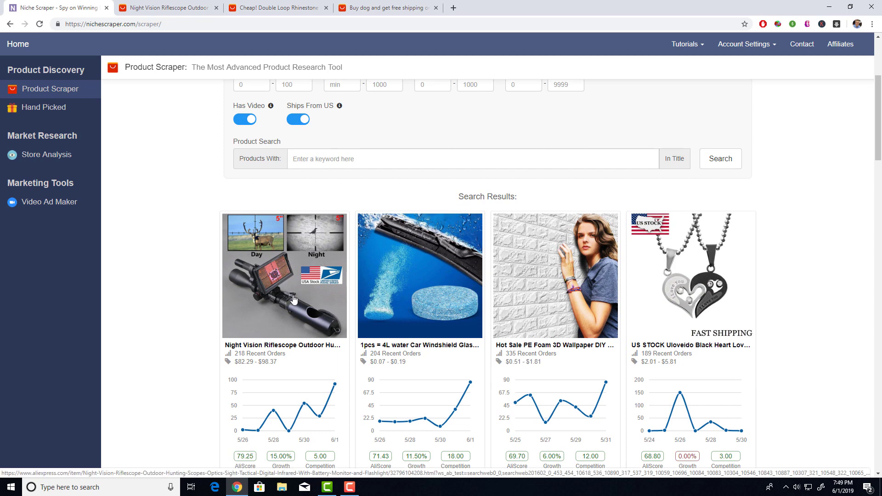
- Play the product video on the Night Vision Riflescope's AliExpress listing, and return to Niche Scraper
click(266, 425)
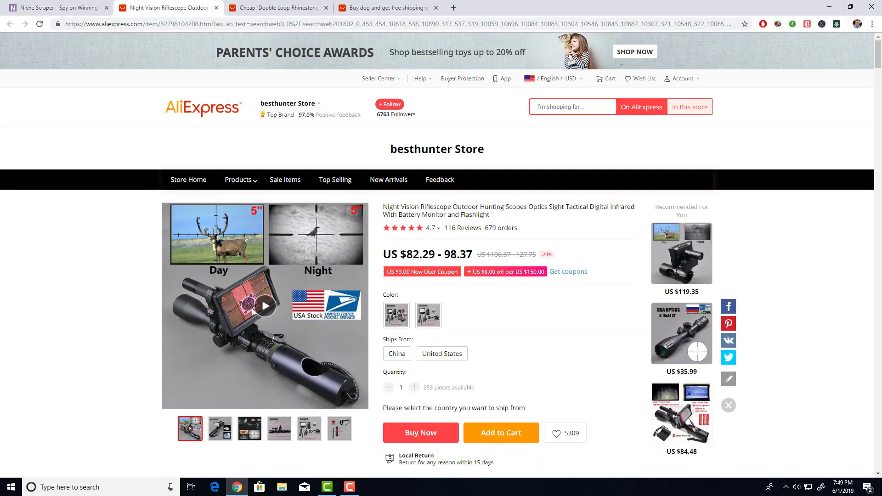
click(214, 399)
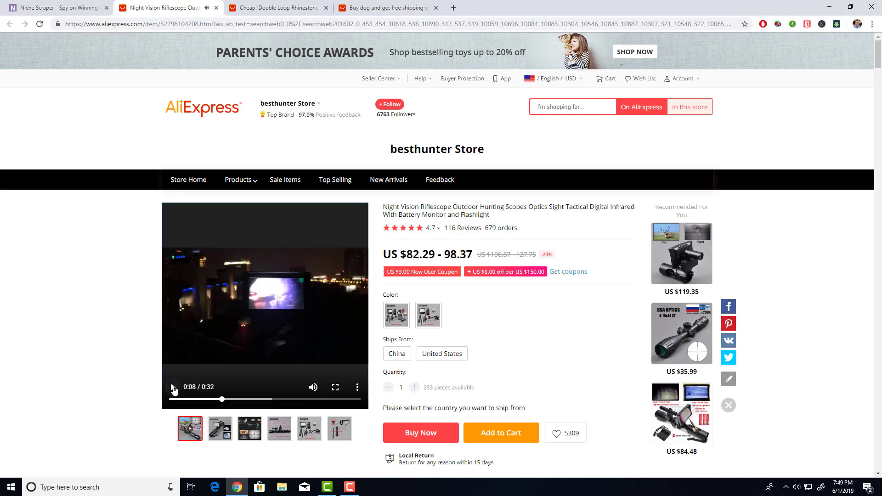
click(78, 4)
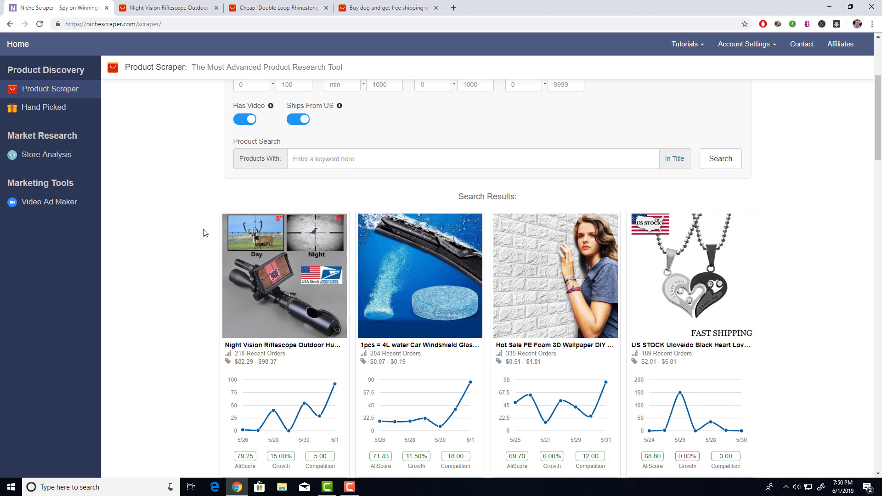
- Examine the recent order trend and score metrics of the Night Vision Riflescope in the results
scroll(211, 248, down, 1)
mouse_move(296, 385)
mouse_move(346, 356)
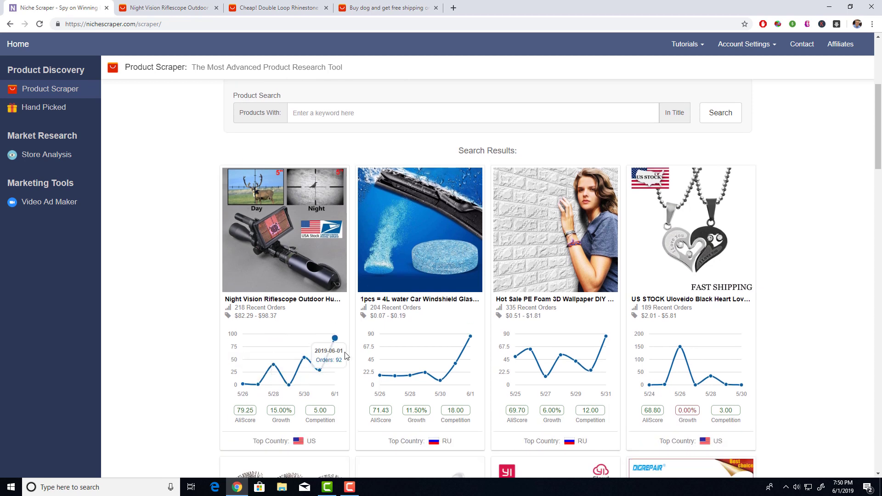
mouse_move(328, 418)
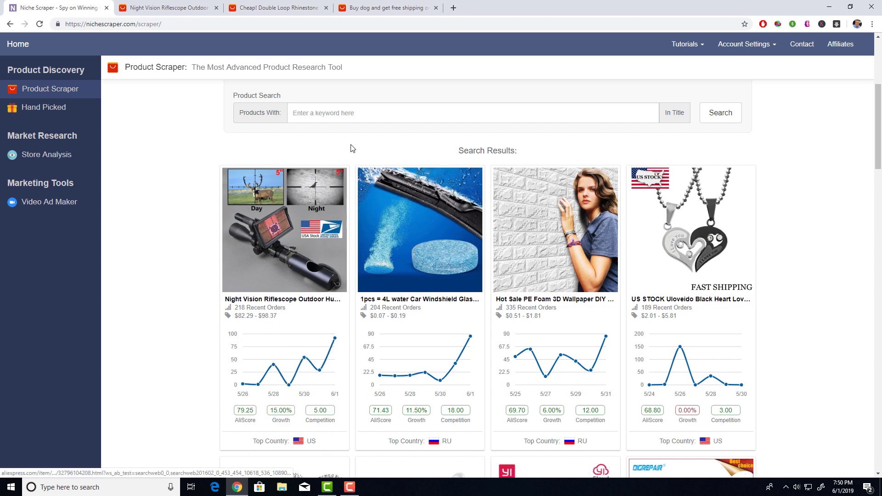
- Check which sort options are available for the AliExpress products, leaving the sorting on AliScore
scroll(367, 168, up, 3)
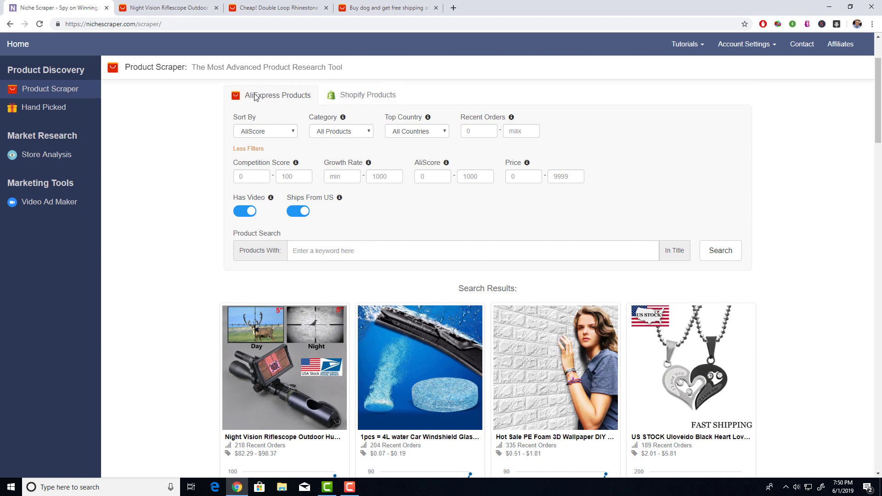
click(285, 132)
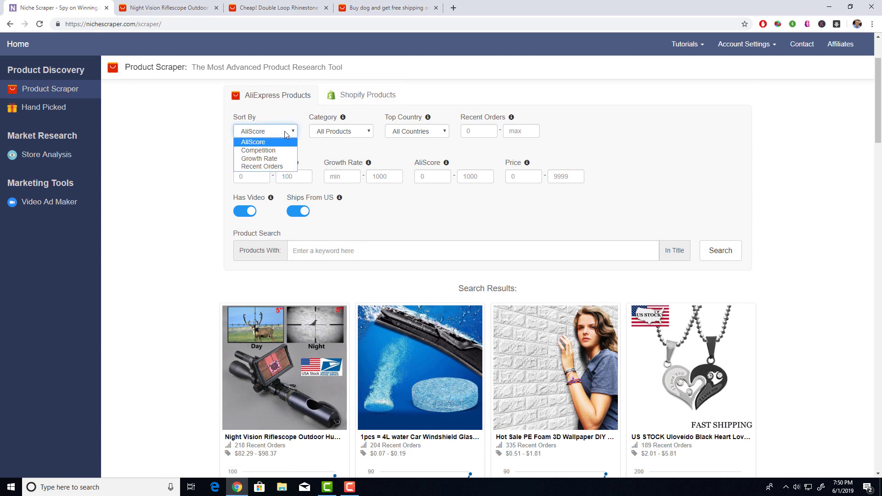
click(205, 169)
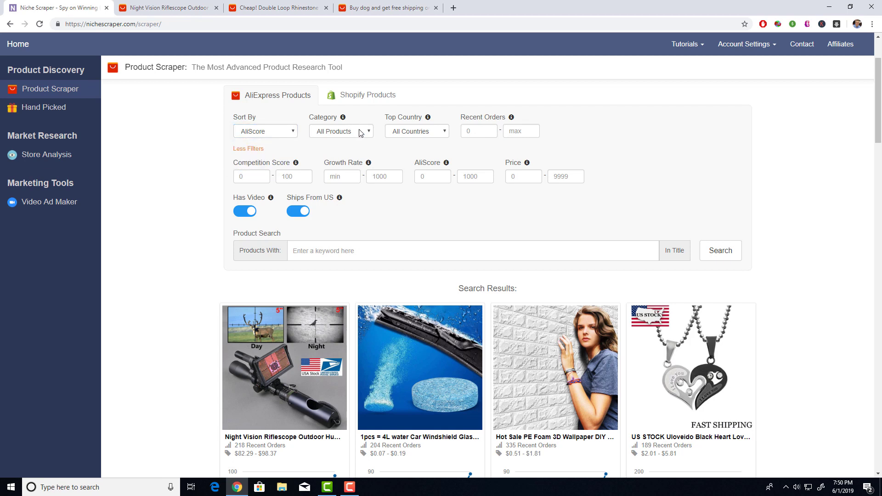
- Filter the AliExpress products to the Home & Garden category and its Pet Products subcategory
click(360, 131)
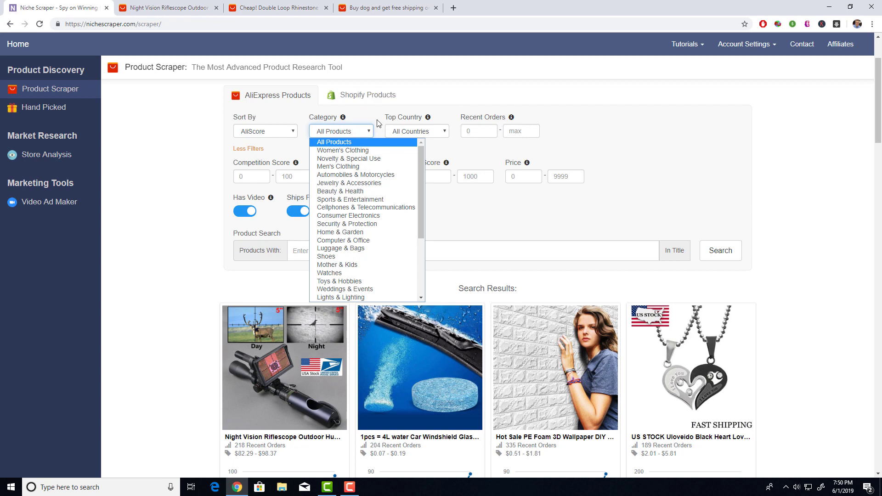
mouse_move(326, 118)
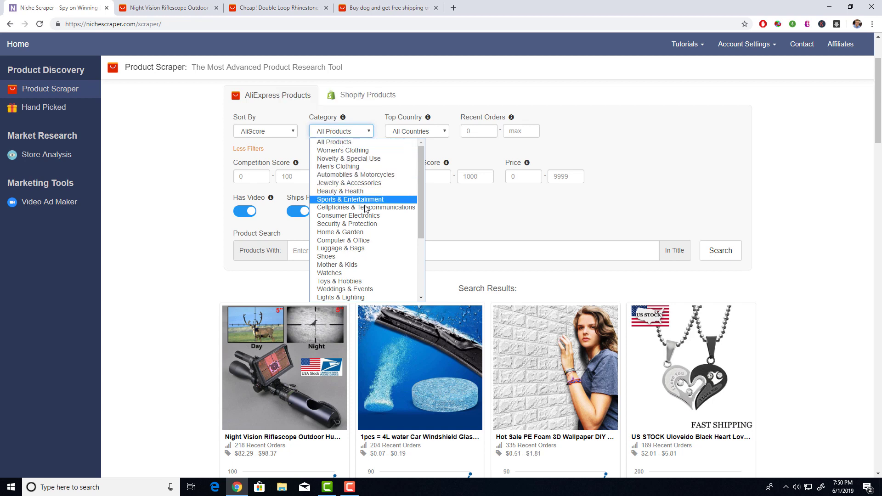
click(347, 232)
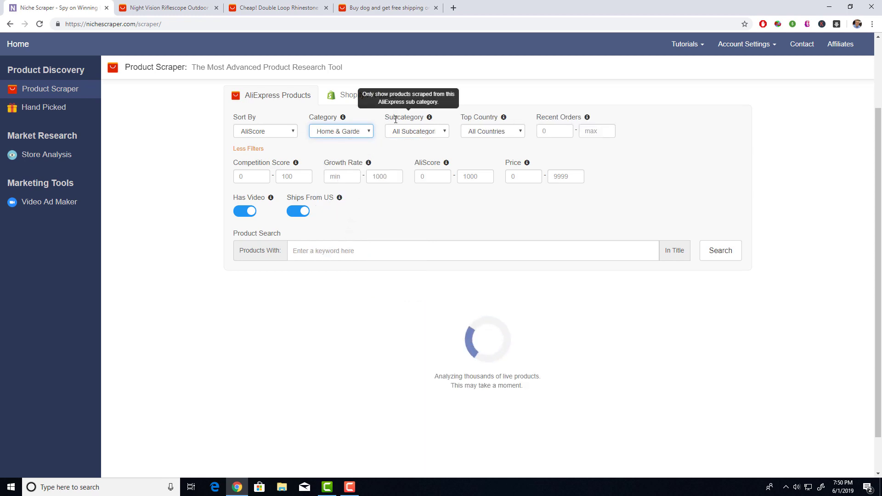
click(399, 133)
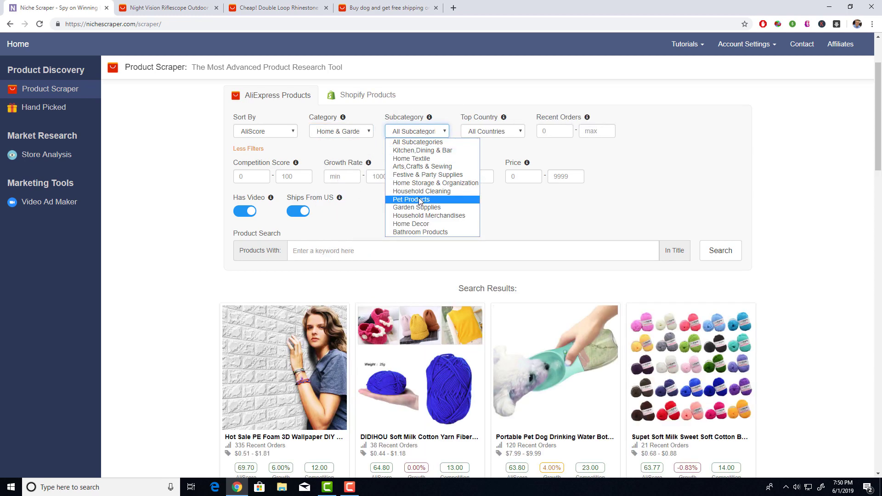
click(416, 200)
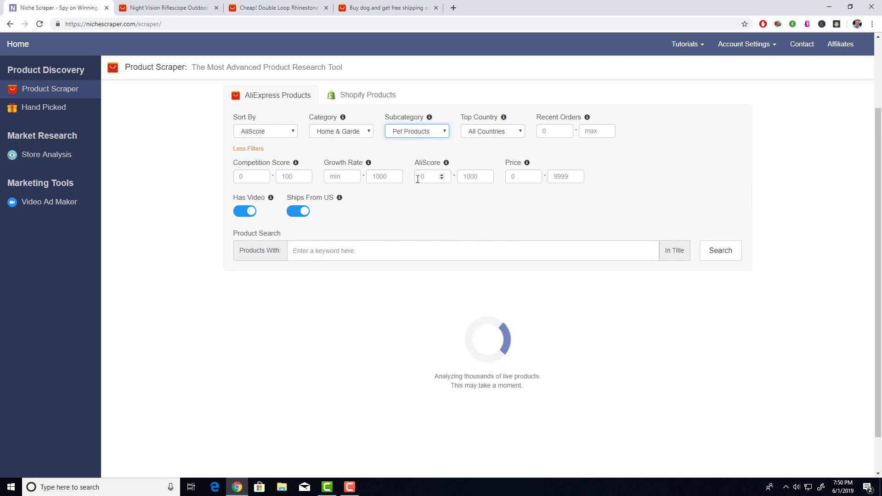
click(348, 133)
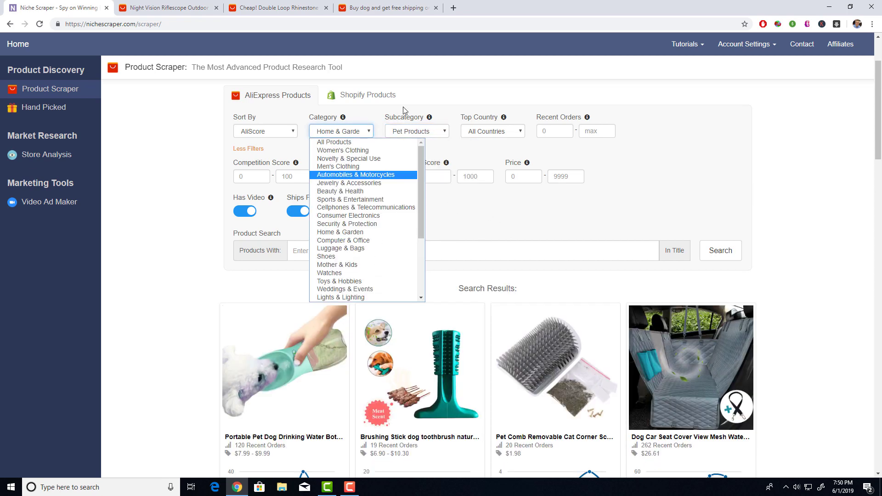
click(836, 161)
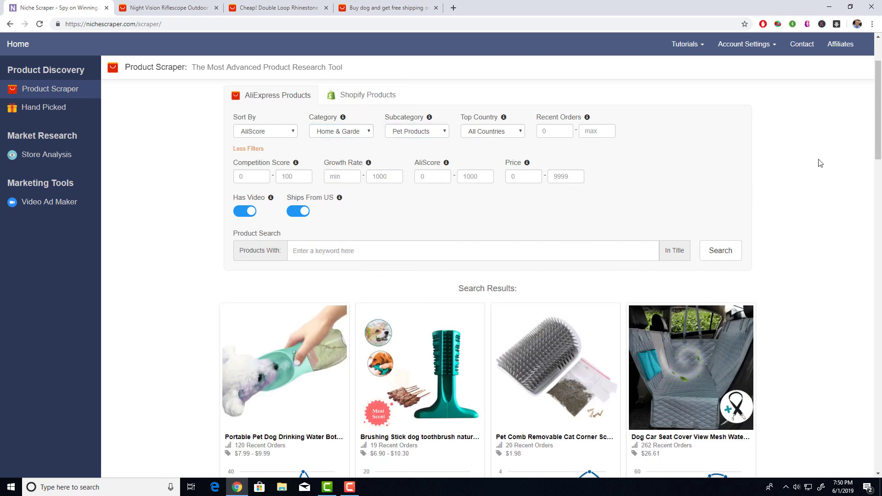
- Go to the AliExpress home page from the Night Vision Riflescope's listing
click(197, 8)
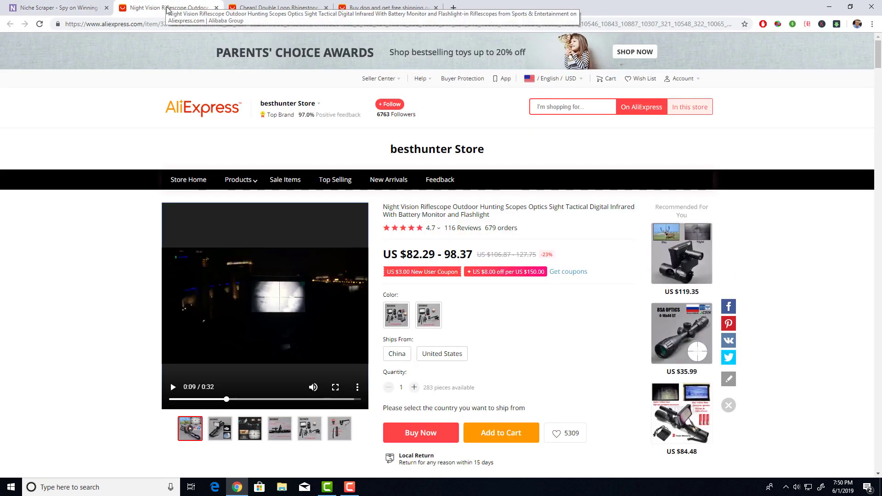
click(208, 110)
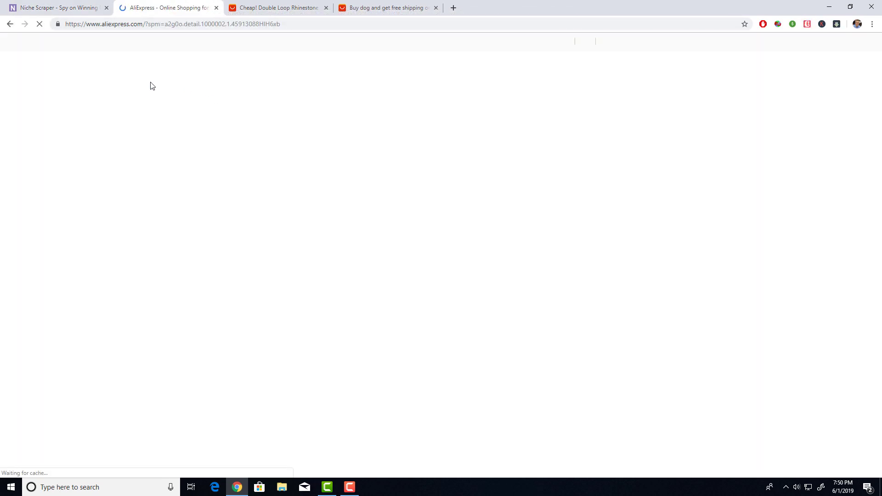
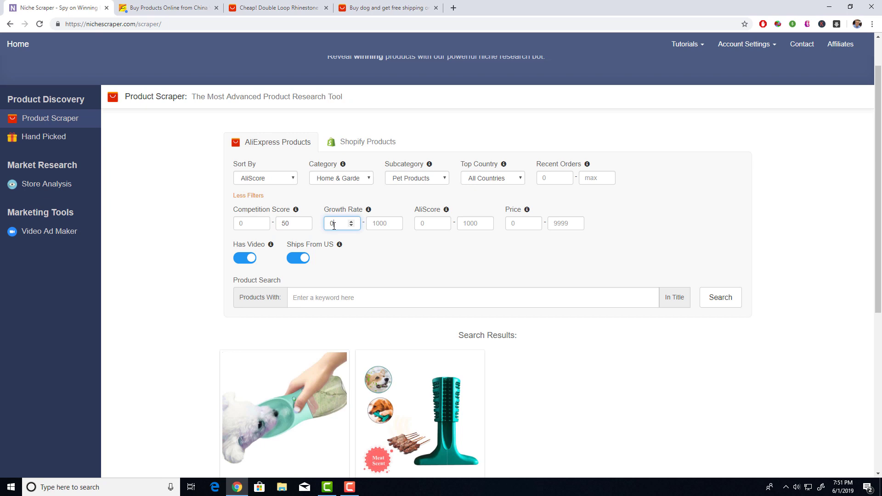
- Apply a minimum growth rate of 0 and reset the category filter to All Products
click(205, 227)
click(343, 183)
click(341, 186)
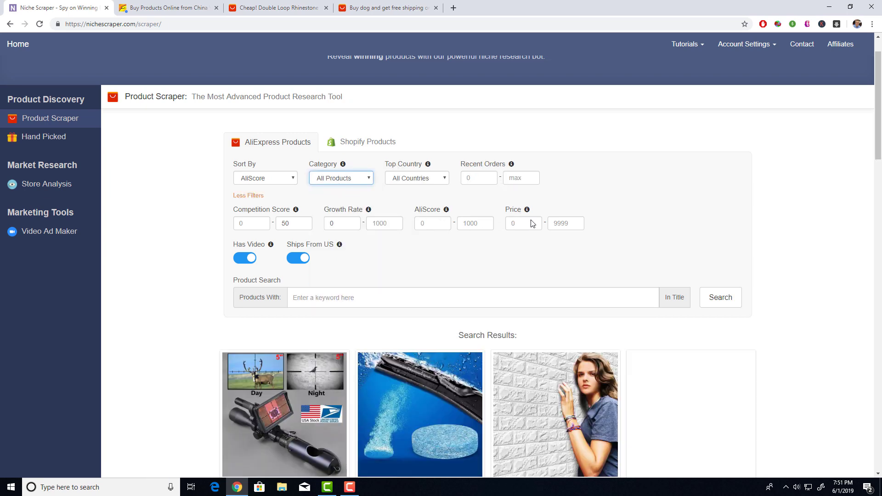
- Set the minimum product price to 5 and look over the filtered products
click(517, 224)
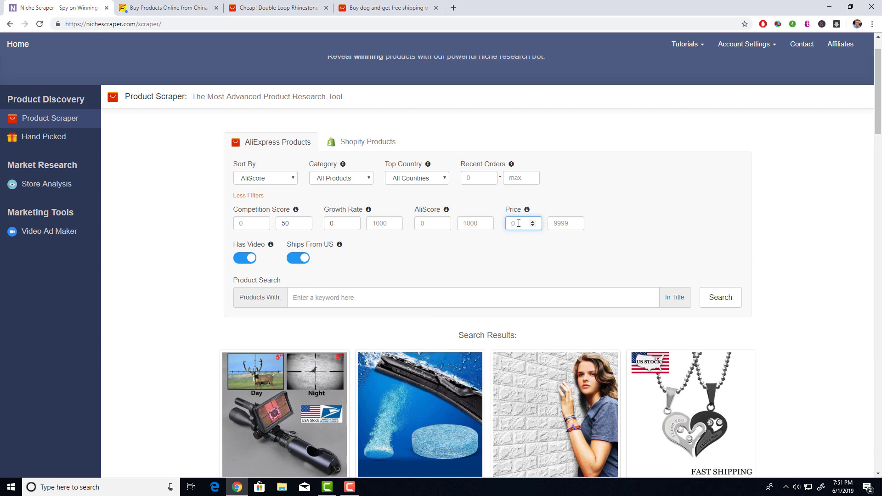
click(773, 231)
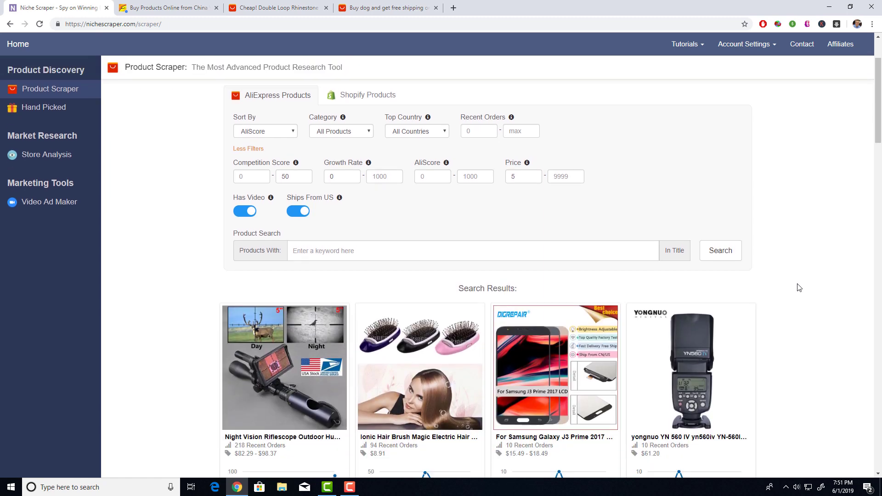
scroll(728, 430, down, 4)
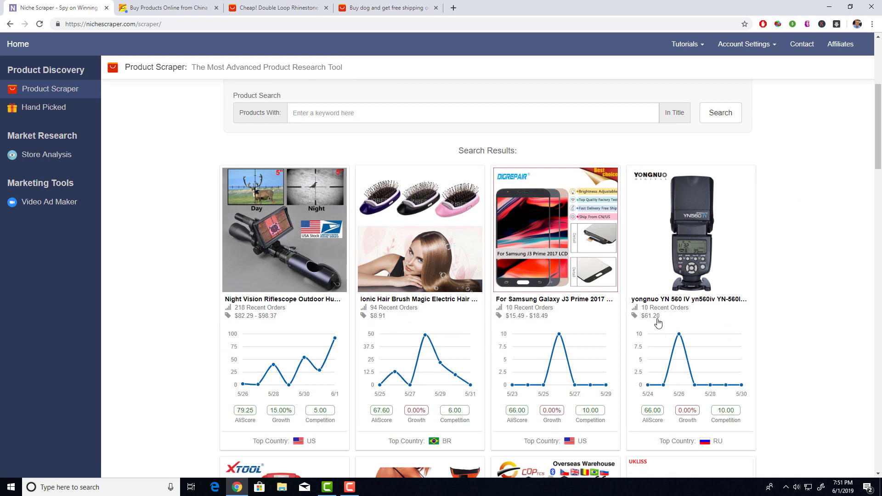
scroll(757, 255, up, 5)
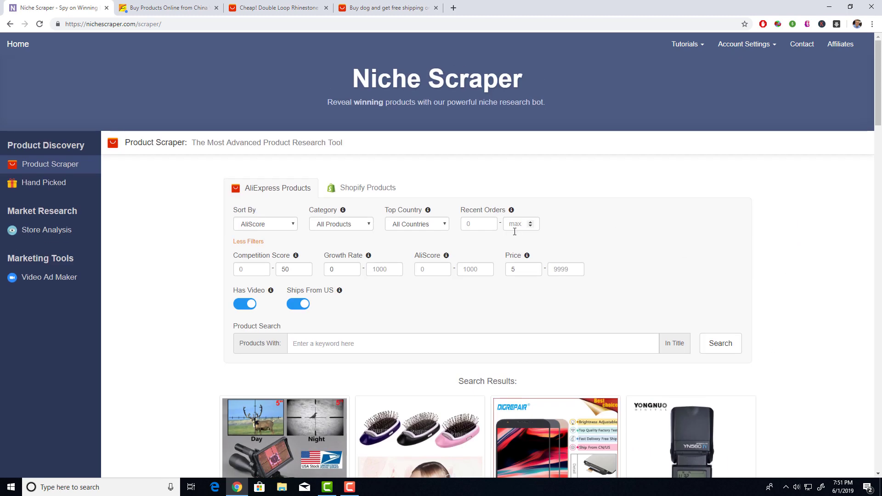
- Limit the AliExpress results to products whose top country is US
click(420, 227)
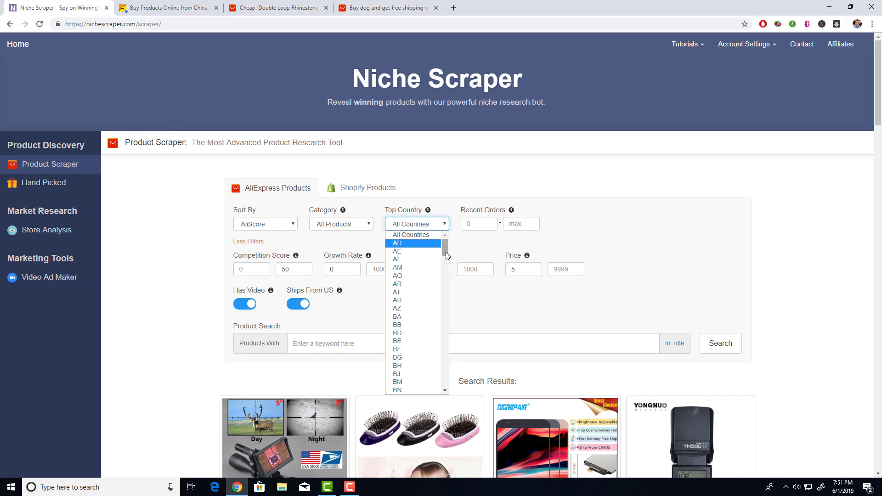
drag(445, 251, 459, 388)
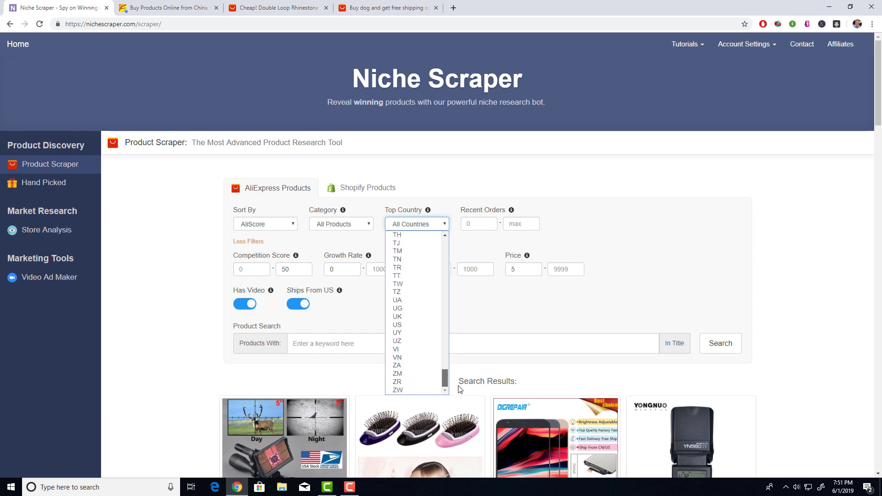
click(413, 327)
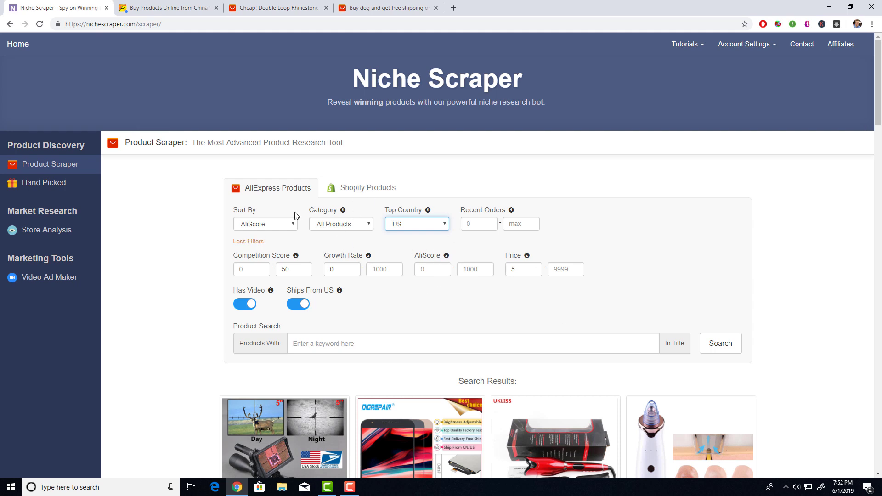
- Review the US-focused products' prices, order trends and scores, including the Pore Cleaner Blackhead Remover's order chart
scroll(748, 248, down, 1)
scroll(773, 305, down, 3)
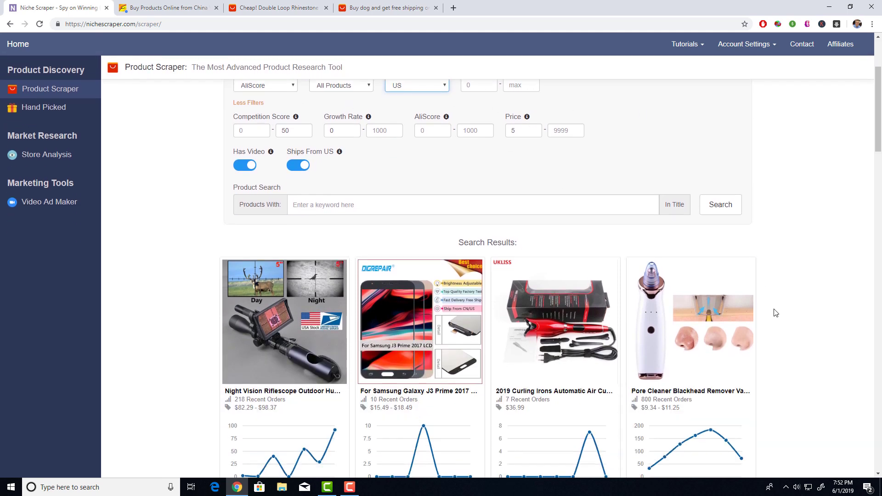
scroll(765, 351, up, 2)
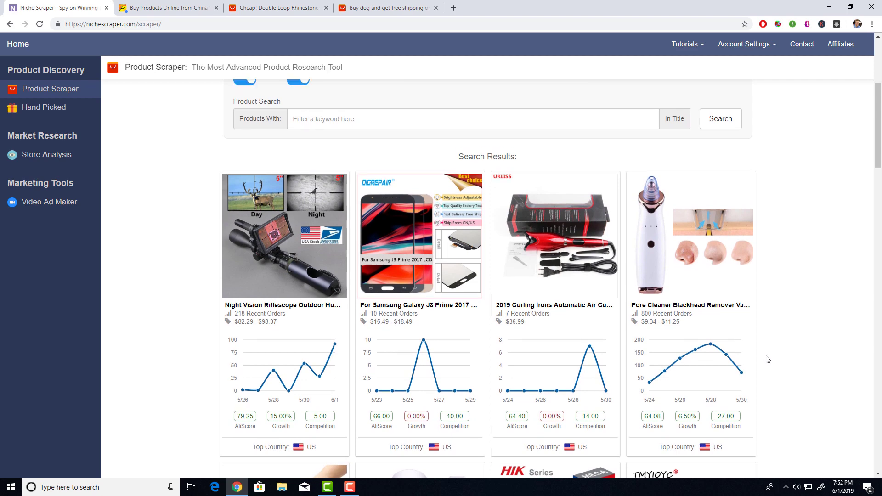
scroll(311, 193, down, 1)
scroll(408, 229, up, 4)
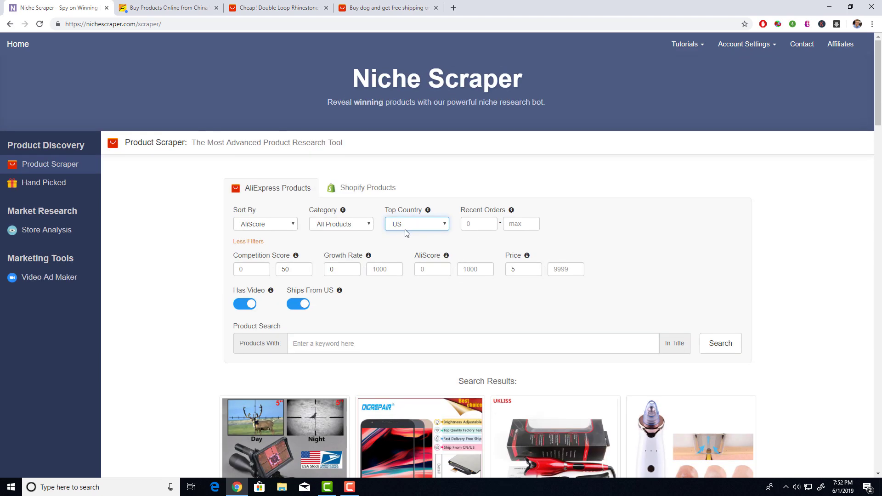
scroll(551, 310, down, 5)
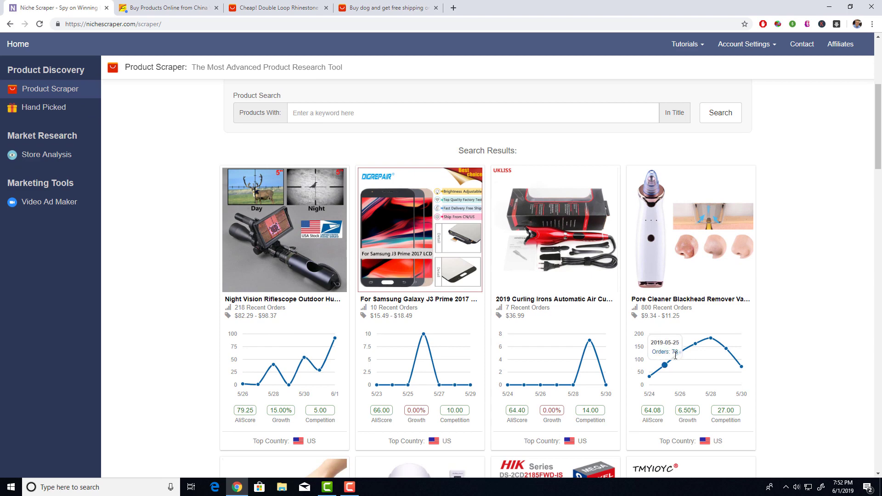
scroll(733, 368, up, 5)
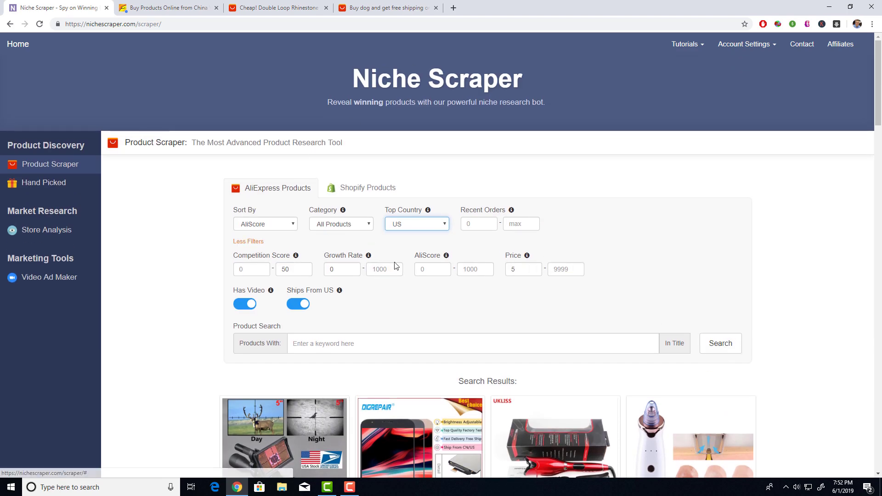
- Switch to the Shopify product research and restrict the business type to verified dropshipping stores
click(360, 192)
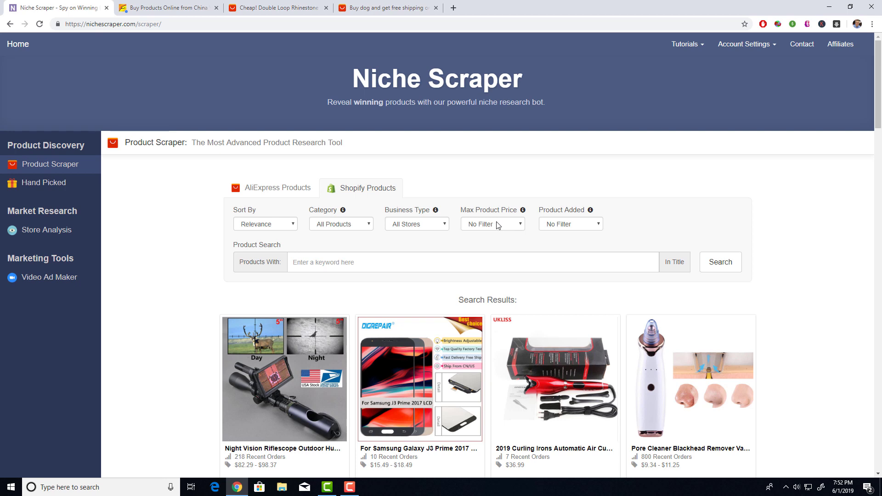
click(415, 224)
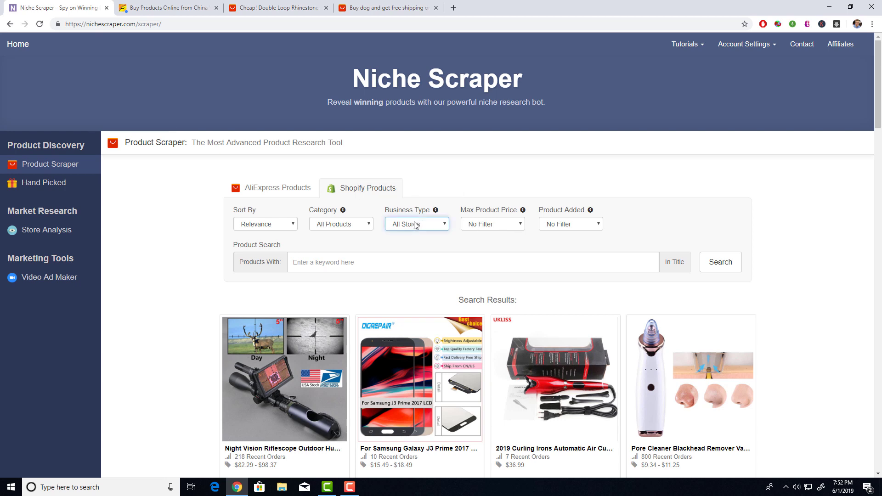
click(413, 230)
click(415, 243)
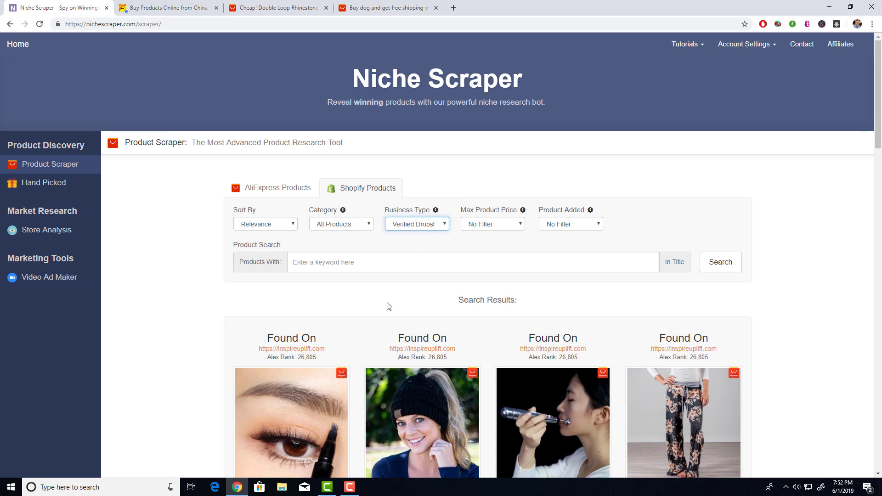
- Limit the Shopify results to products added less than 2 weeks ago and review the listed products
click(565, 224)
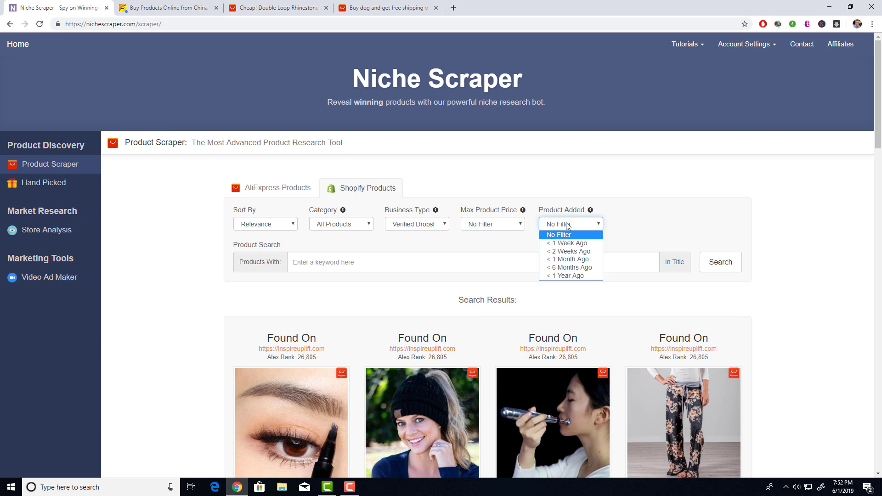
click(572, 251)
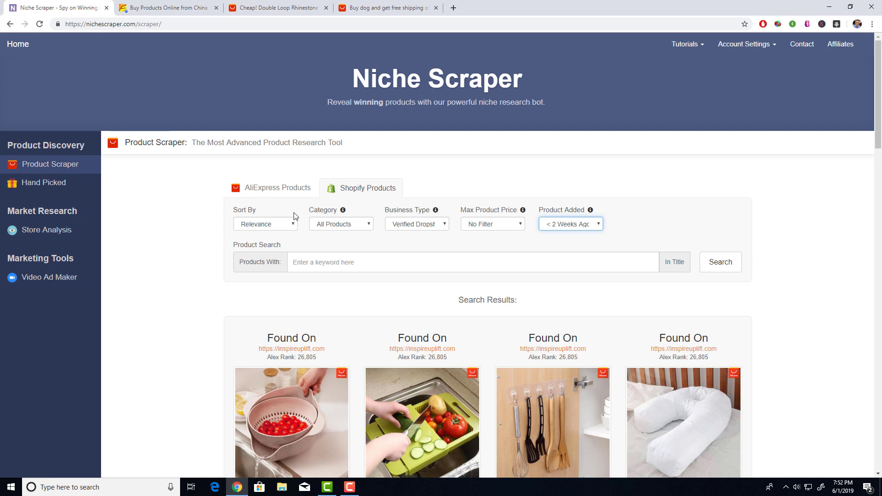
click(770, 230)
scroll(776, 248, down, 2)
scroll(780, 250, down, 1)
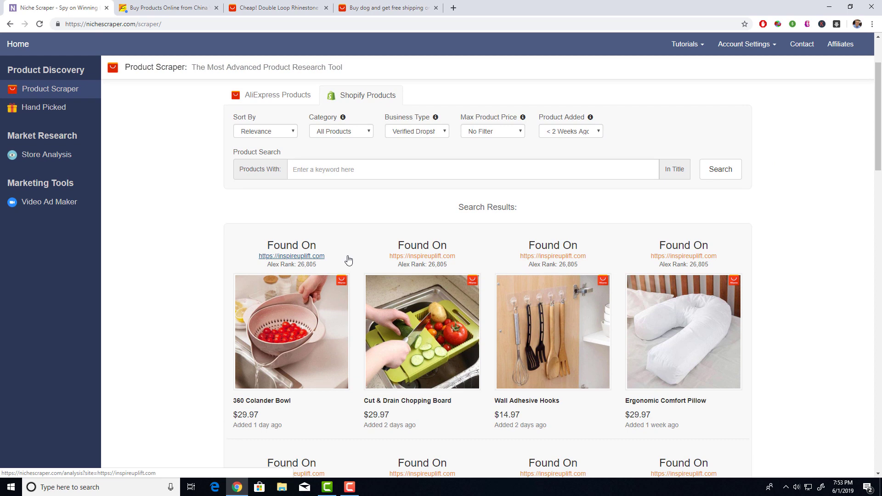
mouse_move(679, 375)
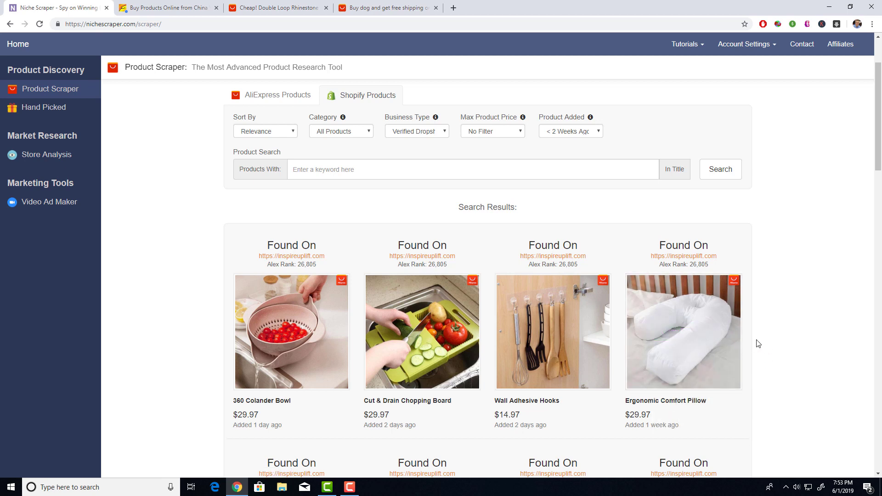
- Review the recently added Shopify products and limit the maximum product price to $30
scroll(735, 192, down, 20)
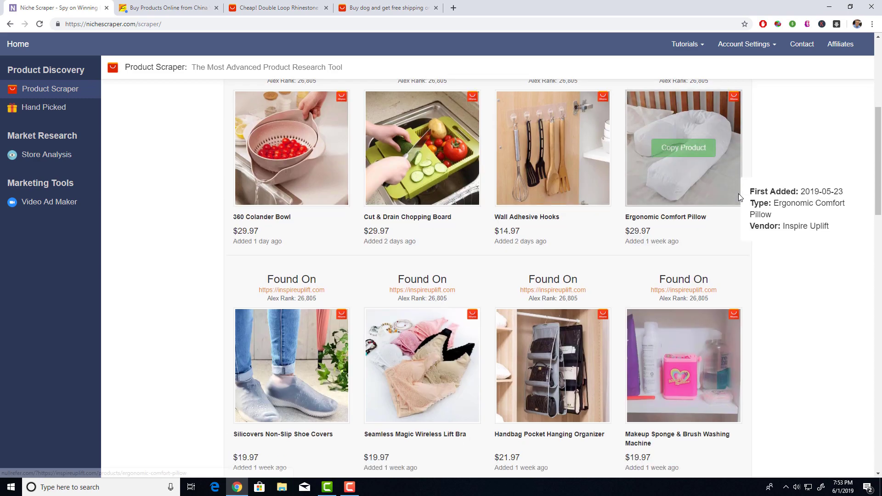
scroll(739, 191, down, 5)
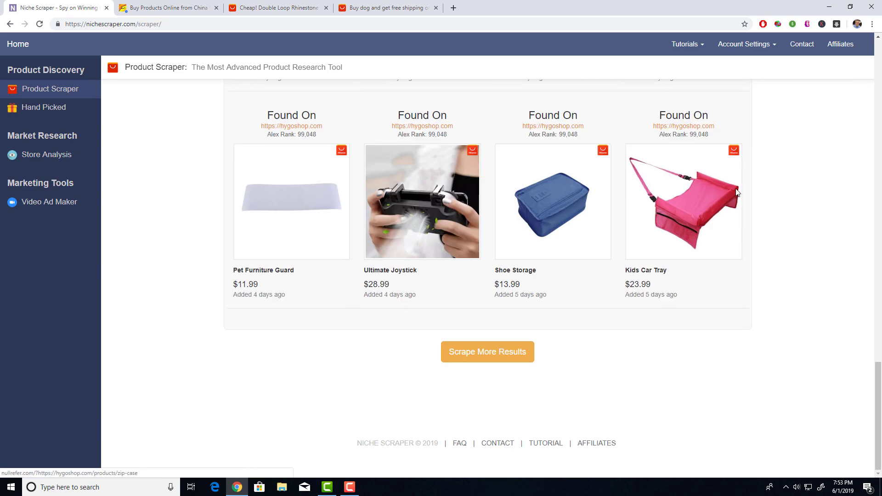
scroll(708, 206, up, 13)
scroll(694, 300, up, 15)
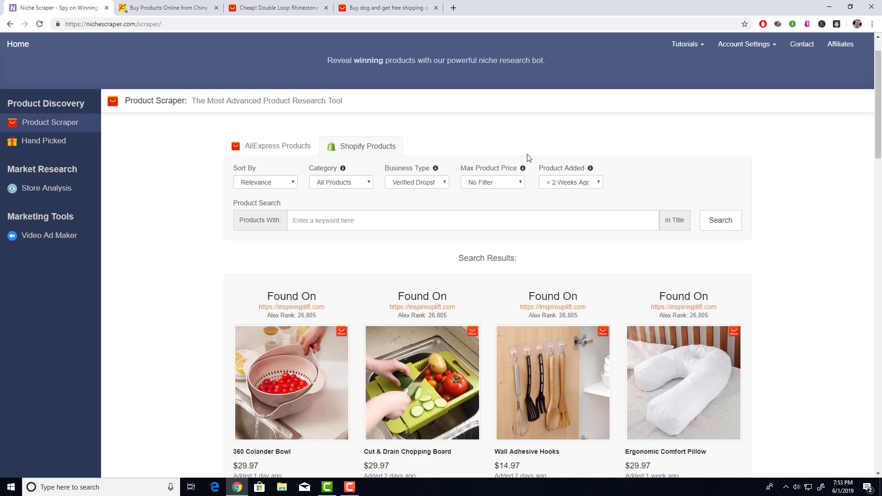
click(340, 182)
click(540, 126)
click(488, 185)
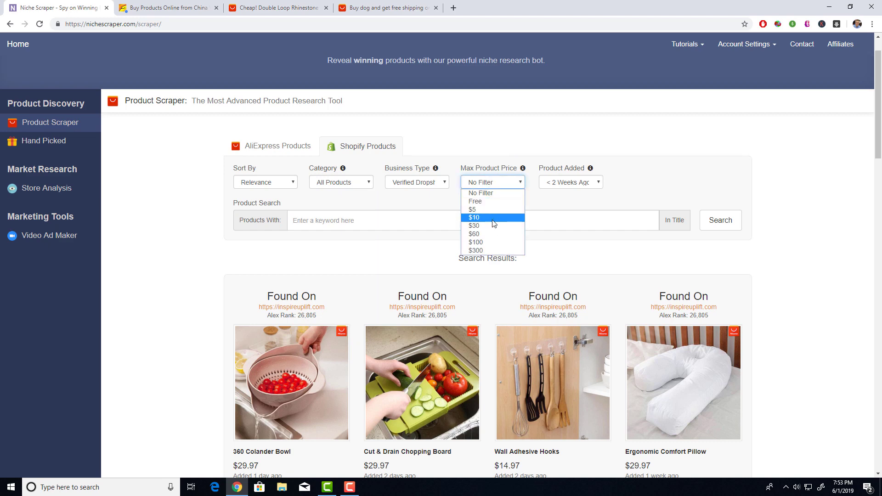
click(494, 219)
scroll(549, 272, down, 6)
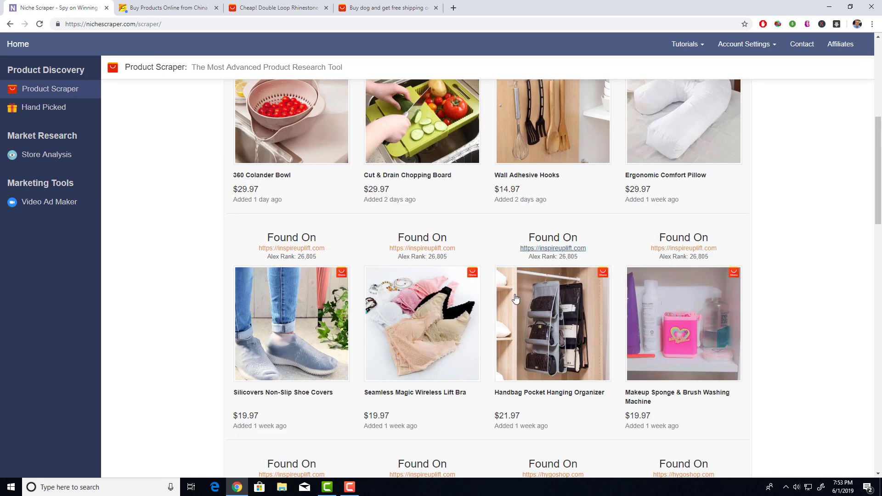
scroll(551, 253, up, 7)
- Search the verified dropshipping stores for products with "dog" in the title and check the matching titles
click(283, 224)
double_click(197, 297)
click(341, 264)
text(dog)
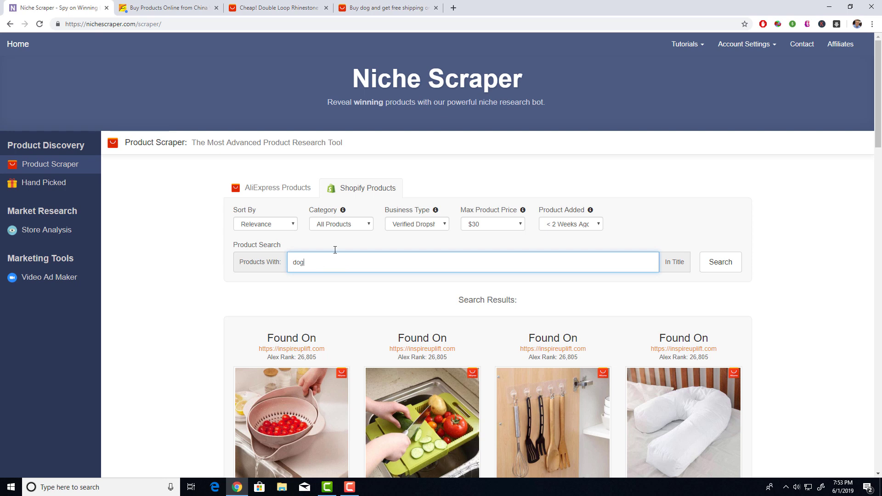
click(733, 271)
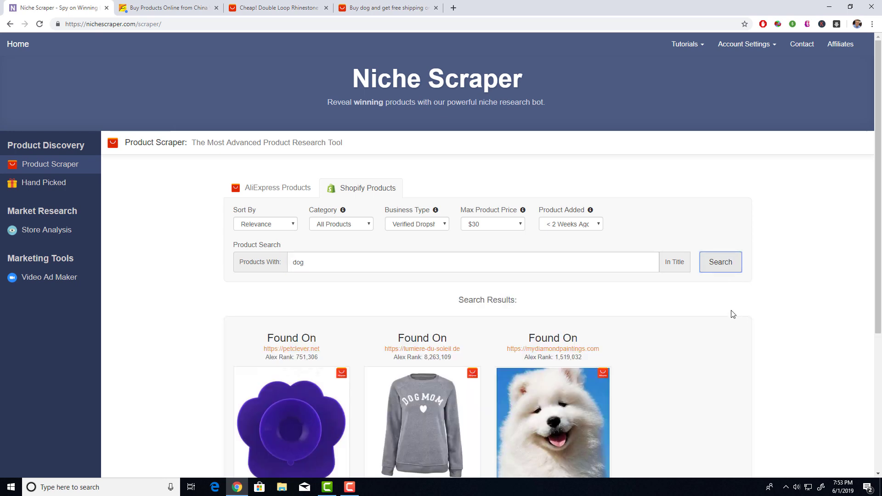
scroll(588, 317, down, 1)
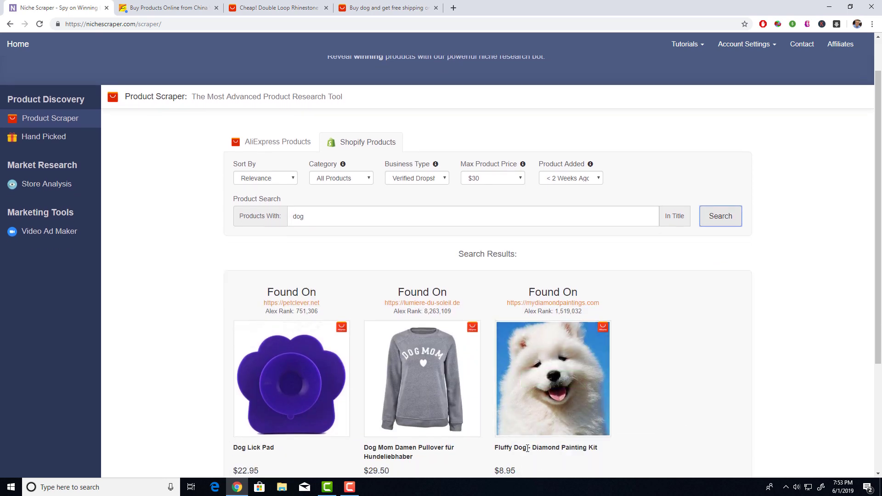
drag(526, 447, 523, 447)
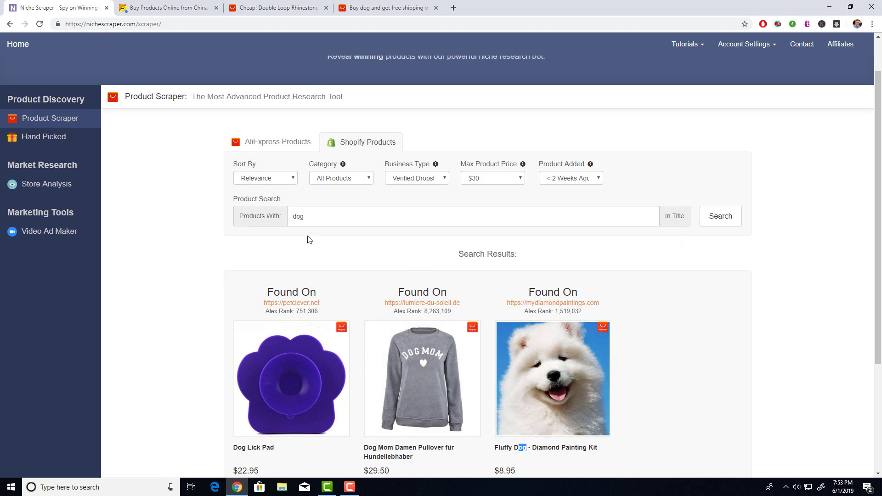
- Remove the maximum price and product-added filters from the dog product search
click(272, 180)
click(318, 216)
click(487, 179)
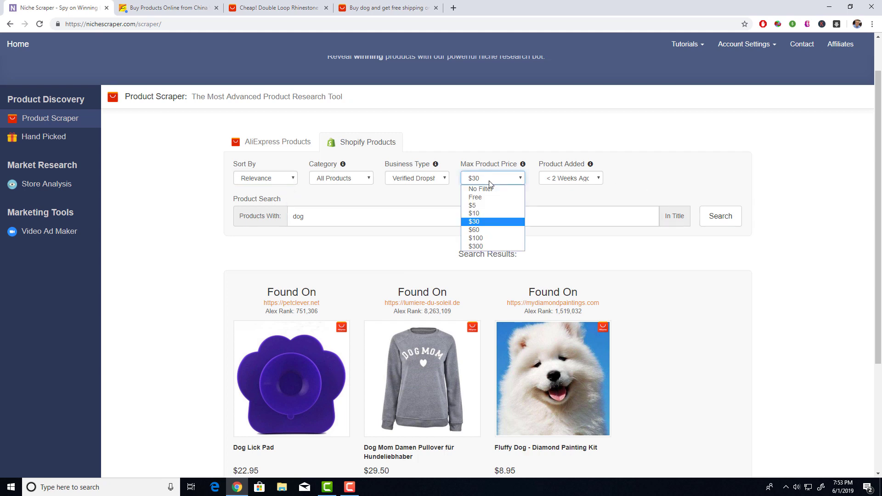
click(489, 188)
click(578, 180)
click(569, 189)
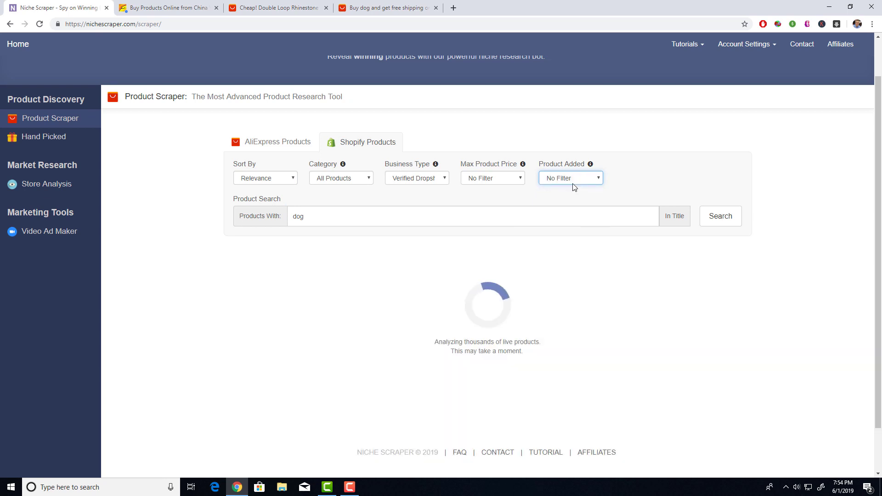
- Sort the dog products by store popularity
click(277, 180)
click(271, 197)
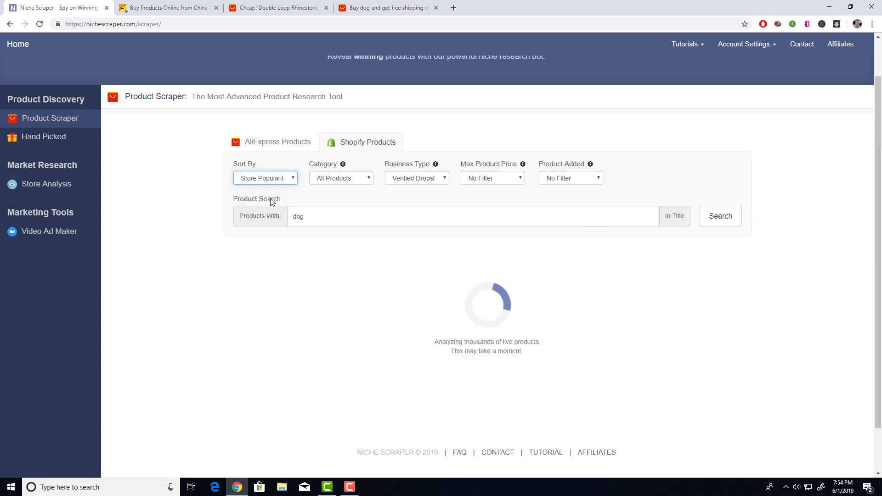
double_click(224, 253)
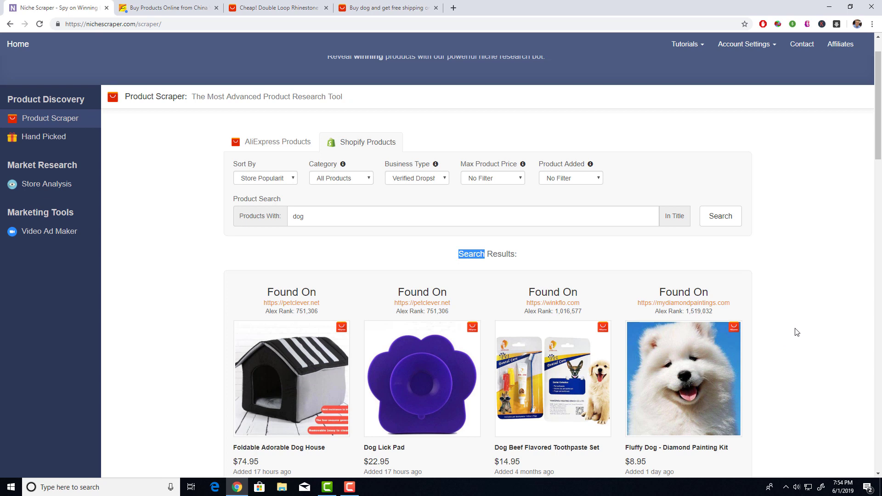
click(790, 267)
- Inspect the Dog Lick Pad's listing details and its store's Alexa rank
scroll(814, 300, down, 1)
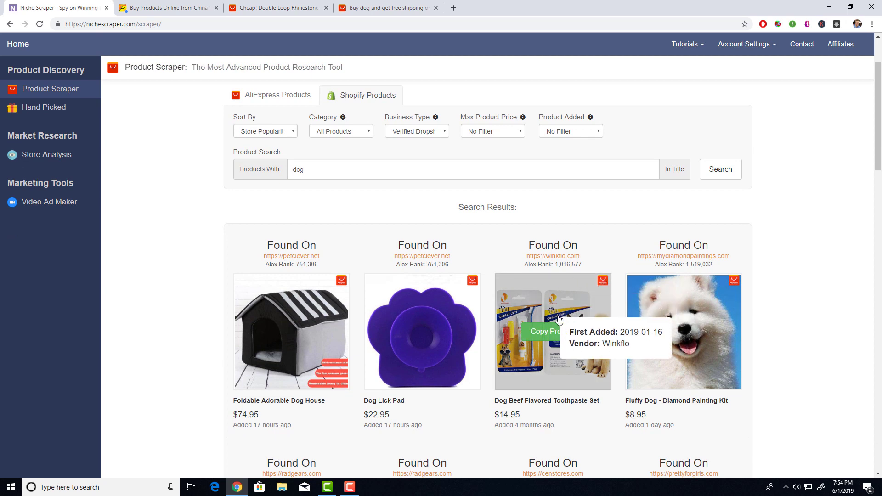
mouse_move(455, 307)
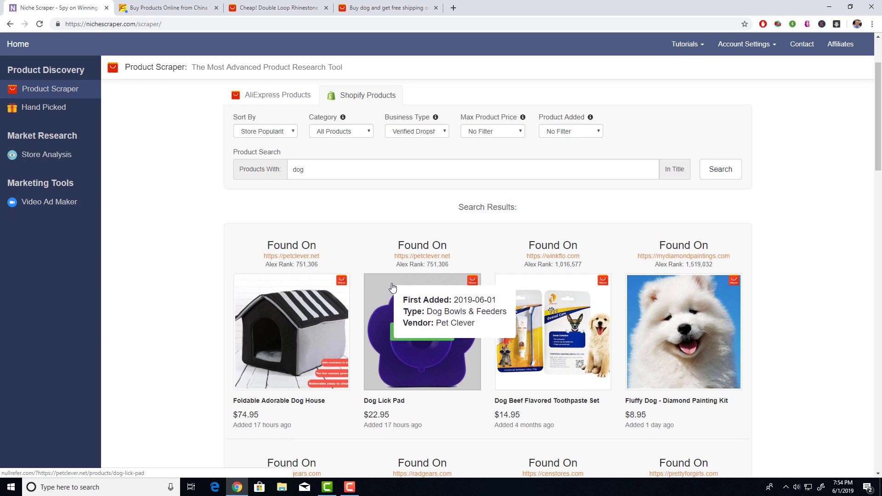
drag(449, 265, 395, 268)
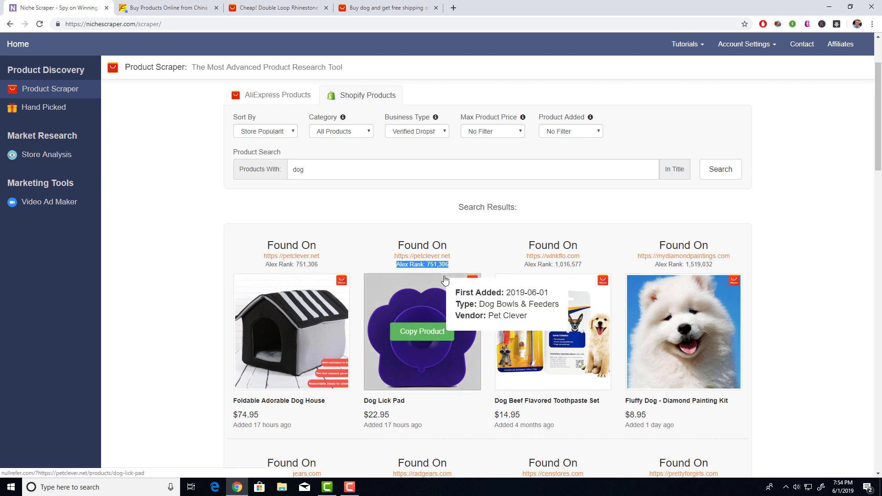
click(471, 264)
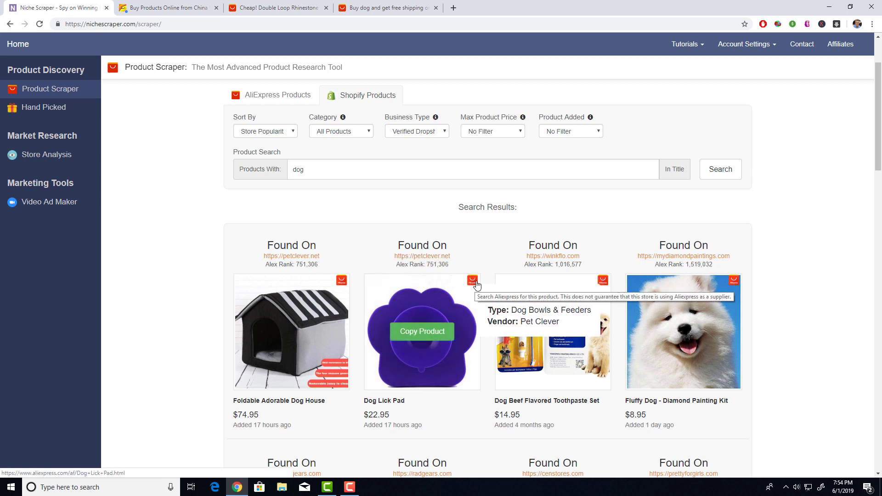
- Run a supplier search for the Dog Lick Pad and check the Google image matches and AliExpress listings
click(473, 280)
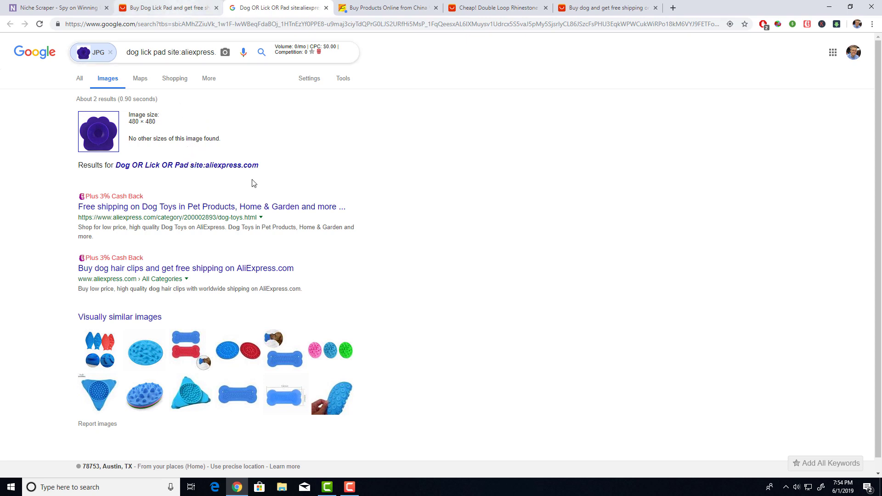
scroll(237, 142, down, 1)
click(147, 8)
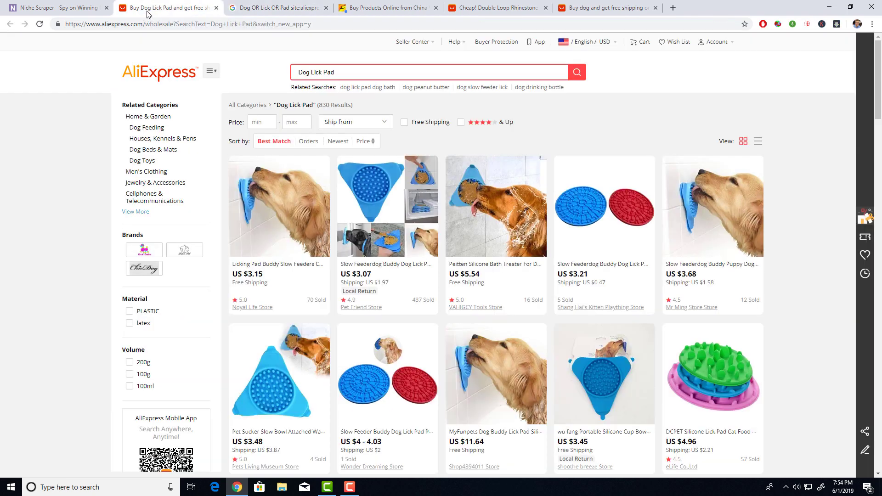
- Return to Niche Scraper, run a supplier search for the Rose Flower Dog and examine the pages with matching images
click(74, 10)
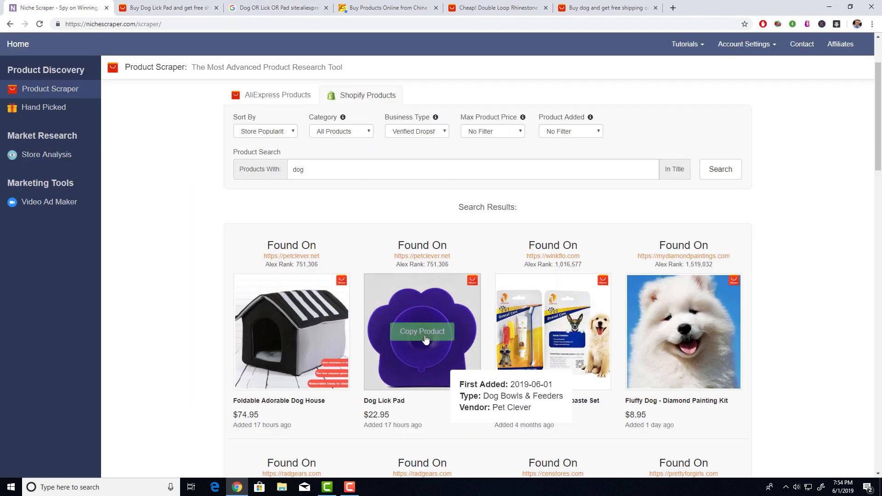
scroll(659, 297, down, 1)
scroll(659, 297, down, 5)
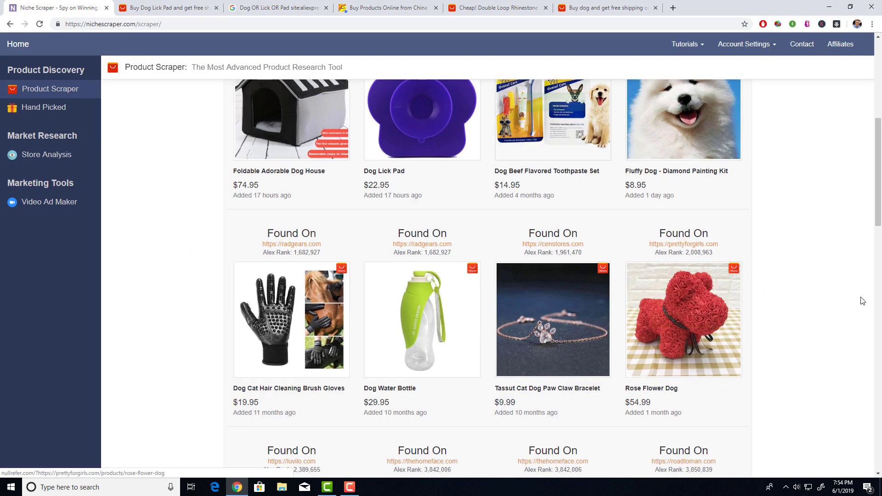
click(734, 270)
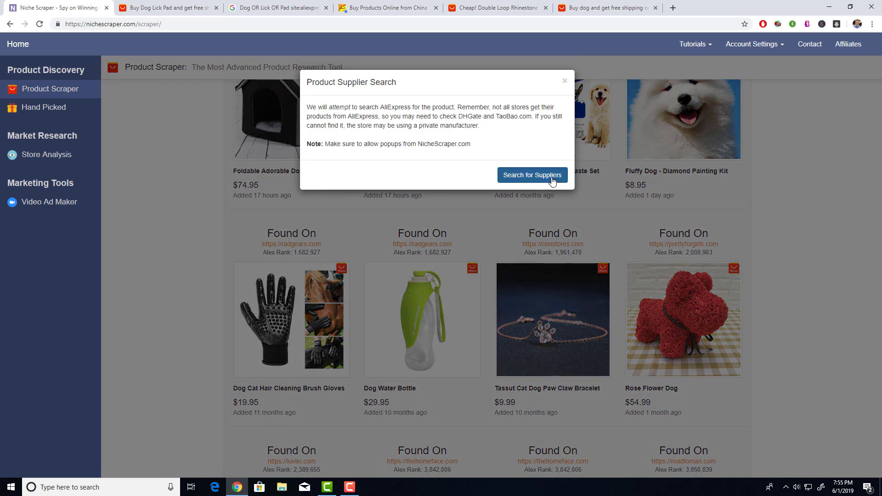
click(547, 168)
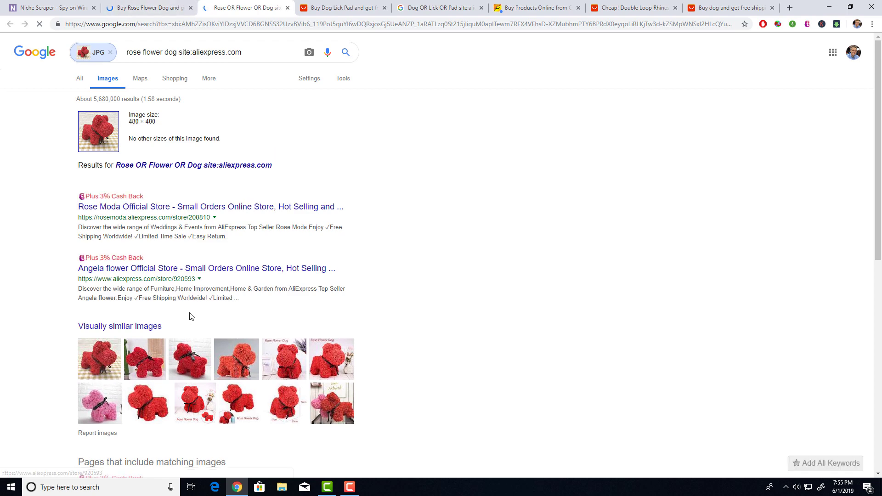
scroll(193, 318, down, 4)
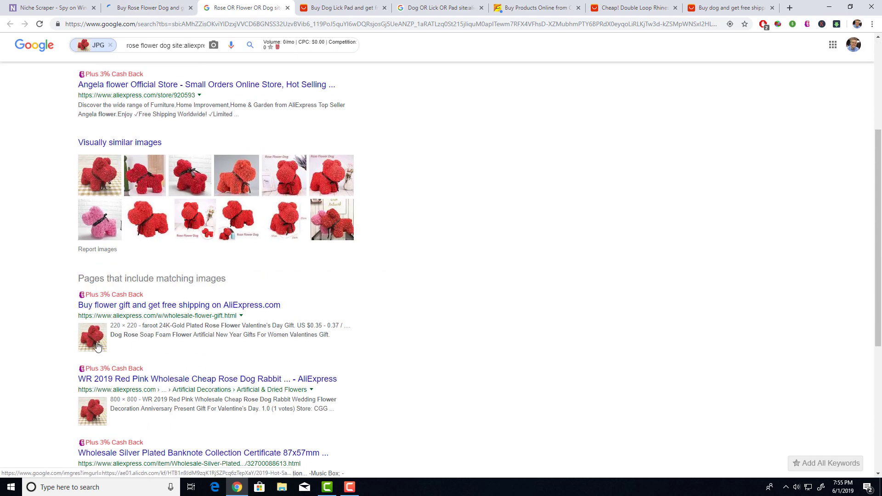
scroll(95, 340, down, 2)
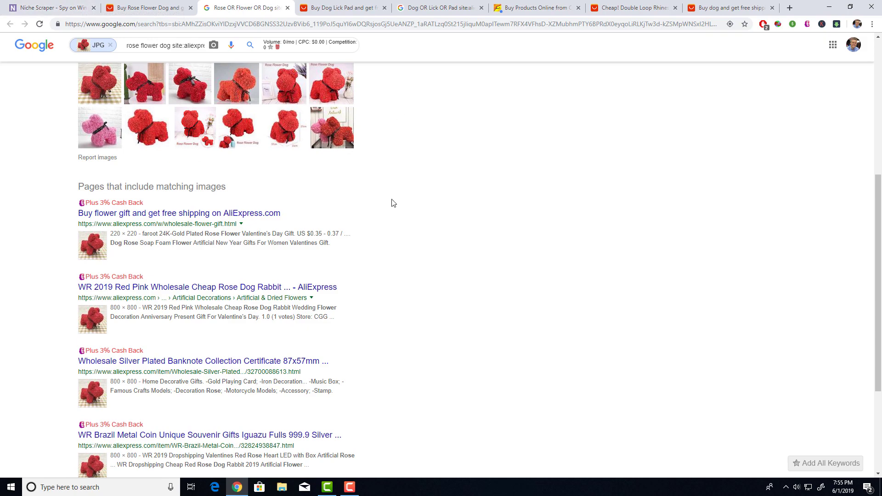
- Return to Niche Scraper and switch the product research back to AliExpress products
click(41, 9)
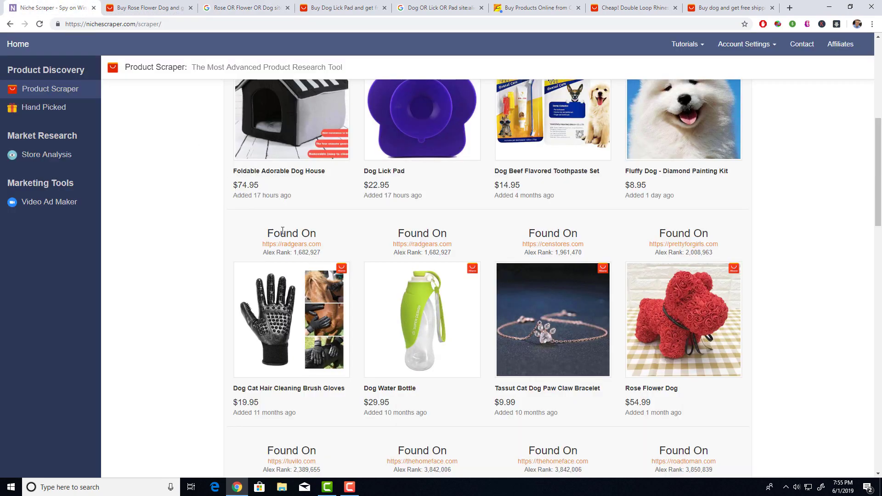
scroll(290, 239, down, 5)
scroll(735, 230, up, 11)
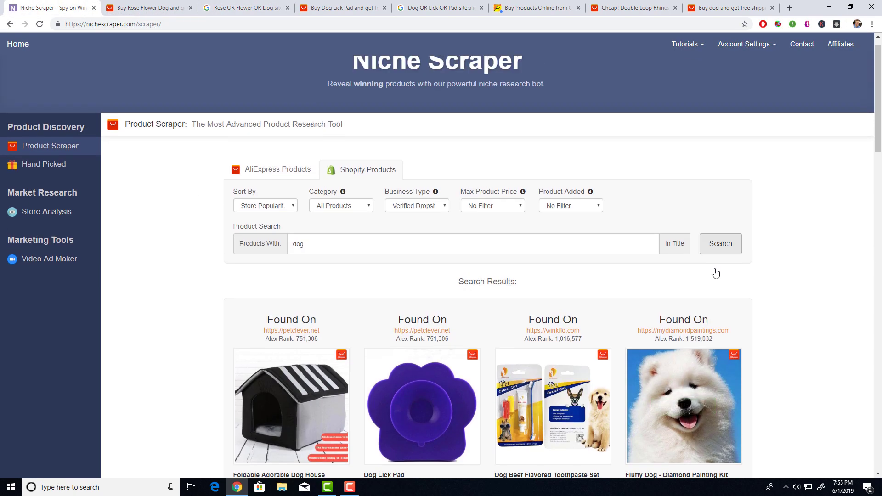
click(274, 188)
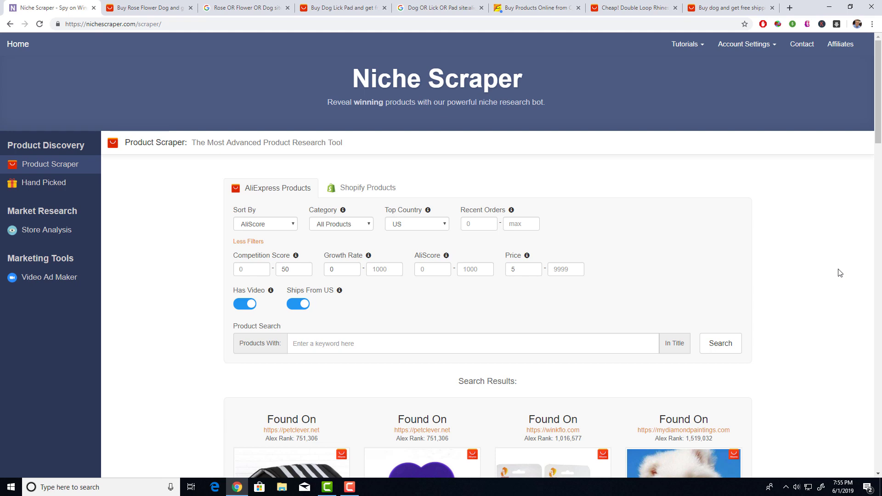
scroll(840, 273, down, 2)
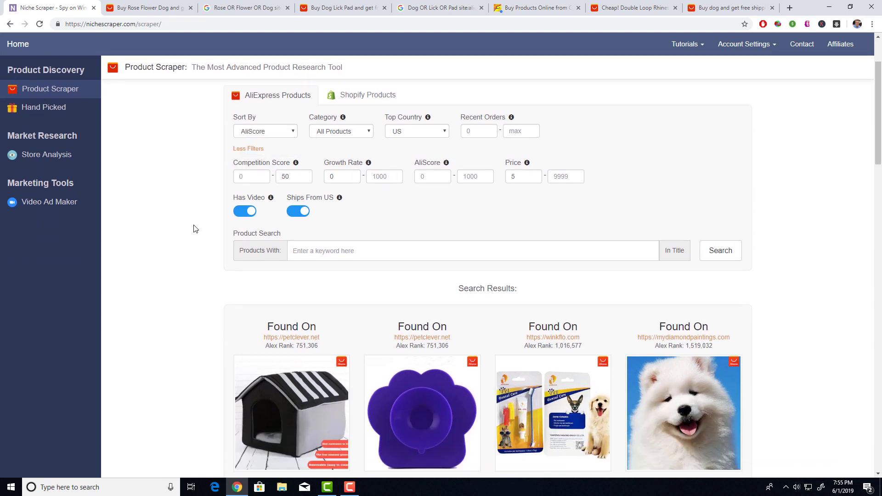